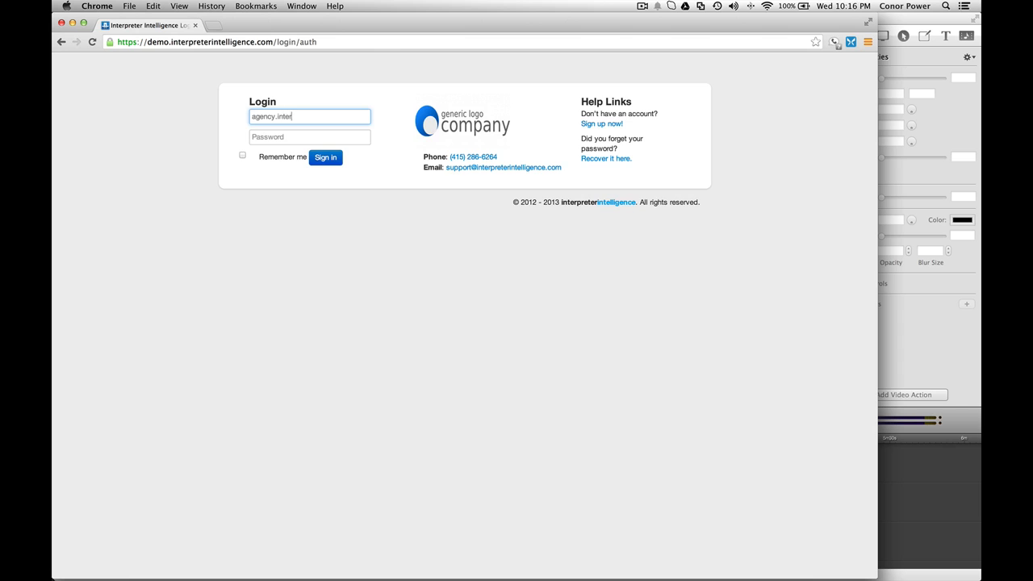
Step: Sign in to the demo agency site with the interpreter's login e-mail and account password
text(terpreterintelligence.com)
key(Tab)
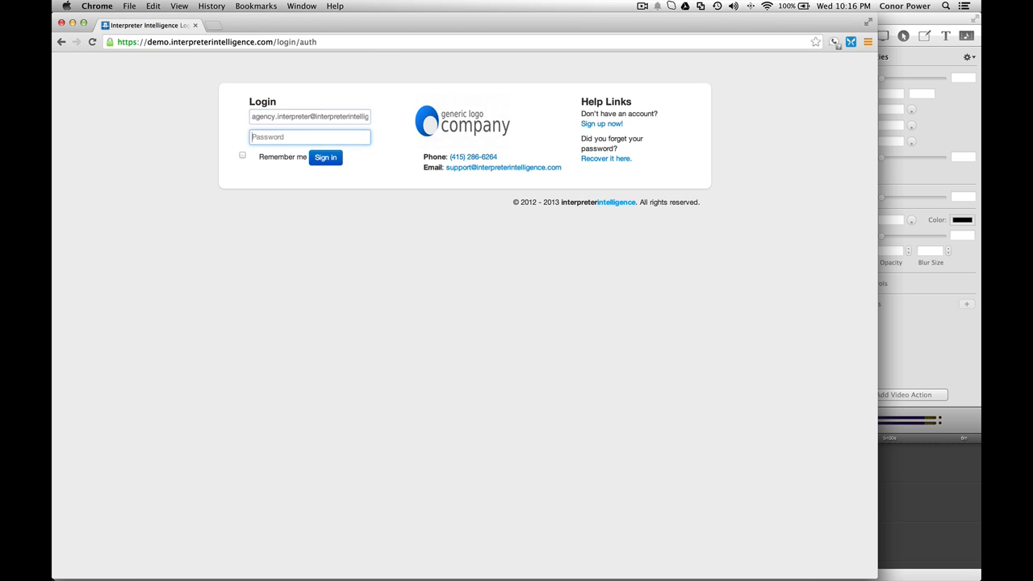
text(demo)
key(Return)
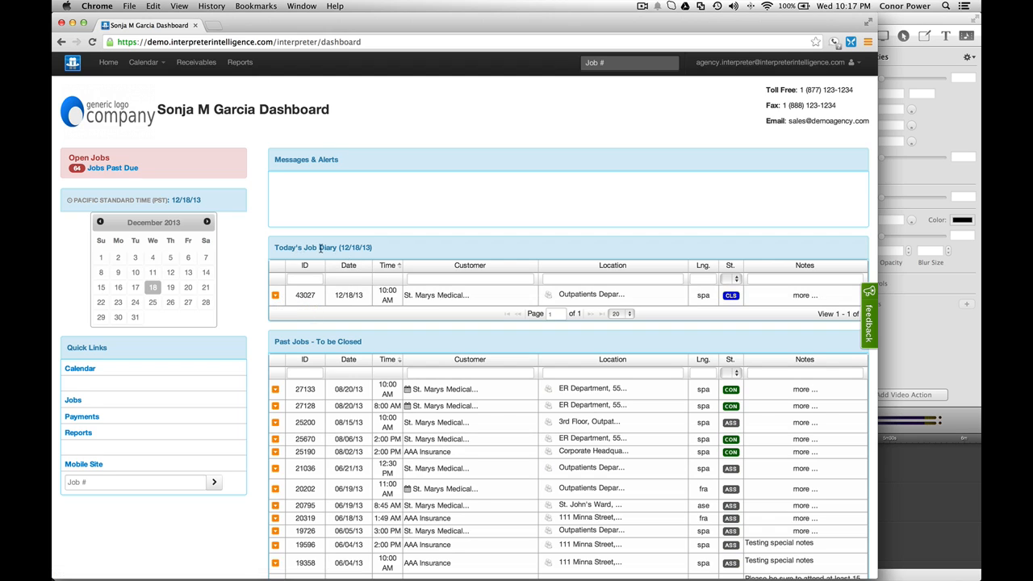
Step: Open the action menu for today's job 43027 in Today's Job Diary
click(275, 299)
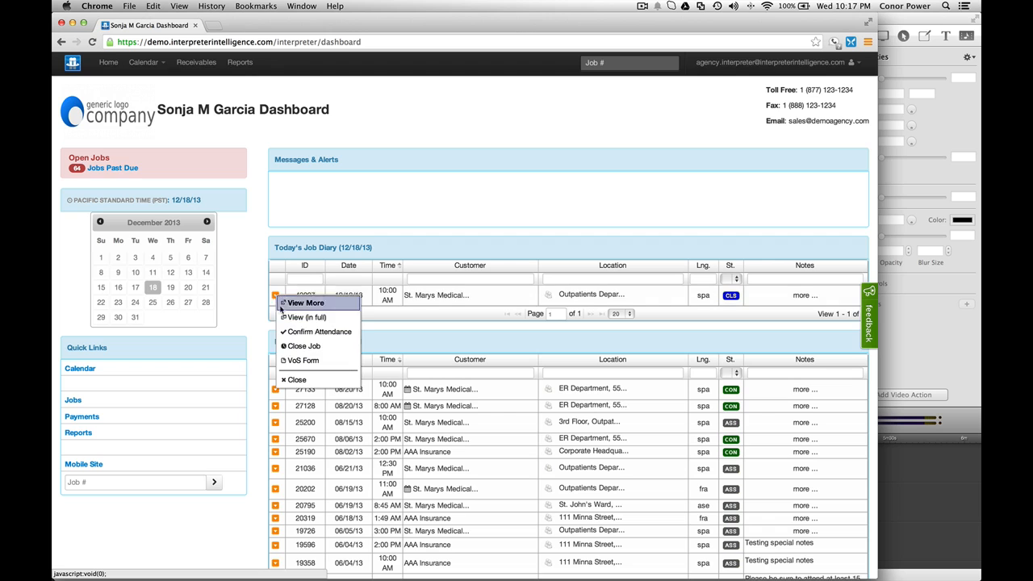
click(307, 363)
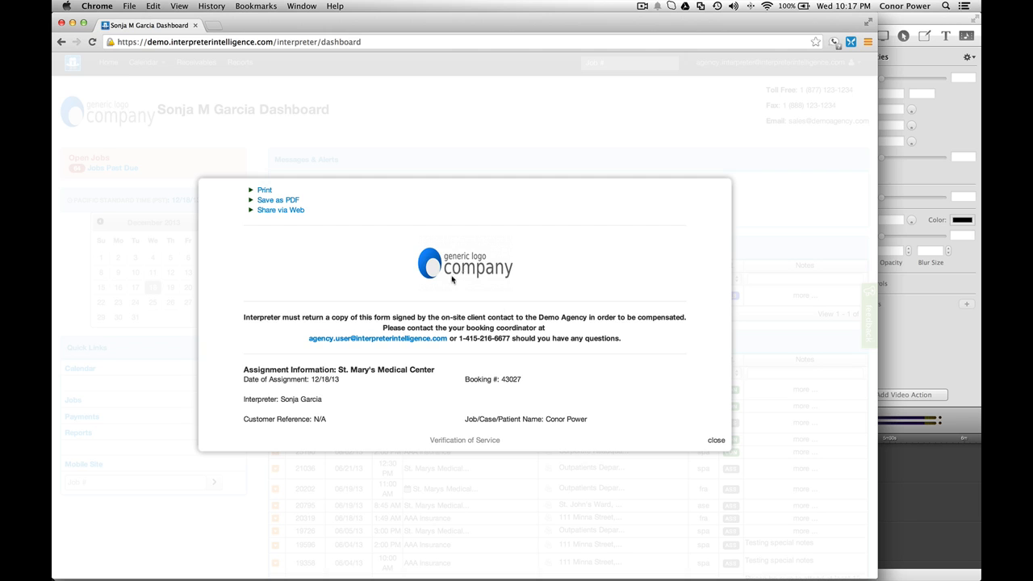
scroll(458, 278, down, 1)
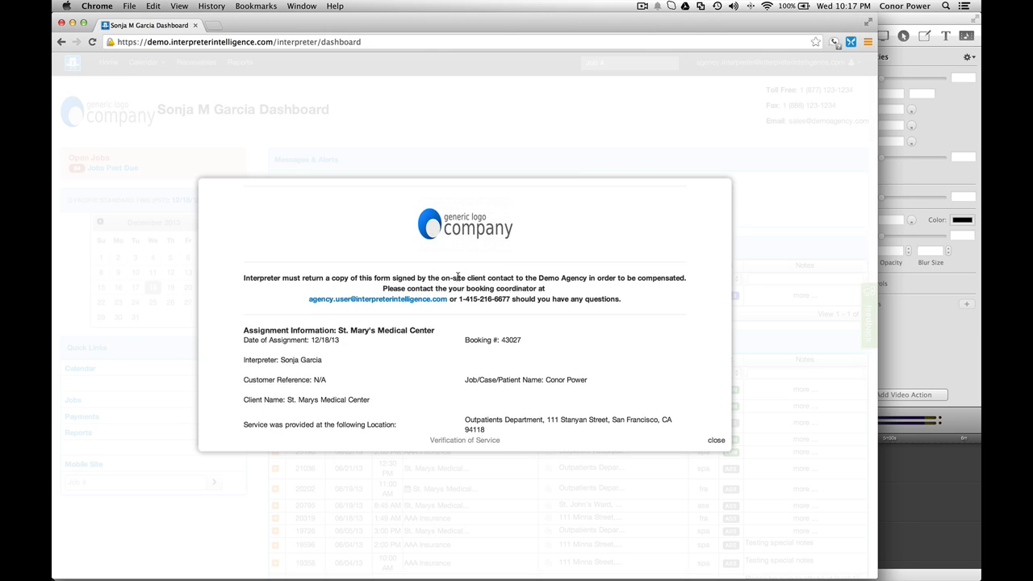
scroll(459, 278, up, 1)
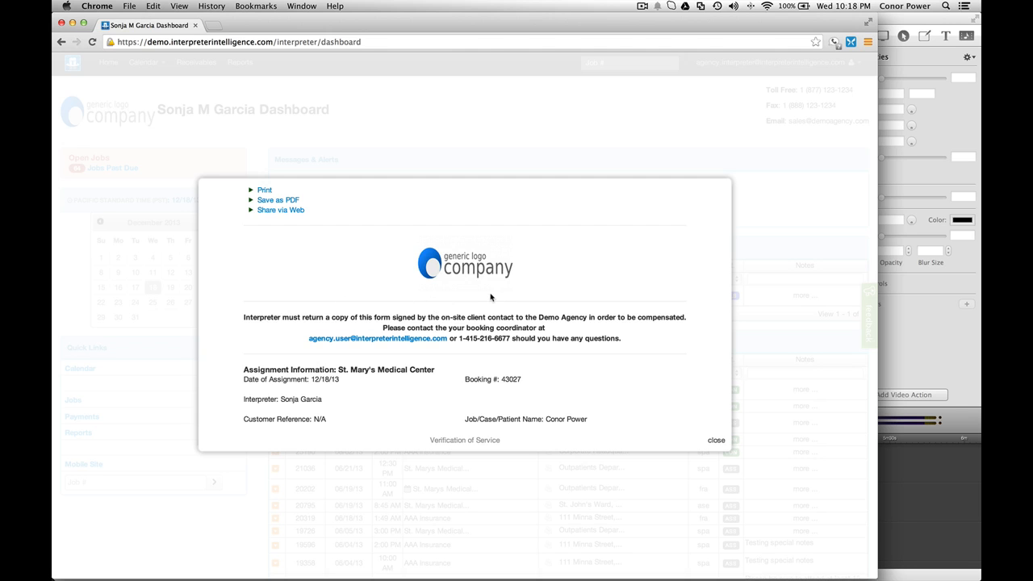
scroll(521, 318, down, 5)
scroll(520, 319, down, 8)
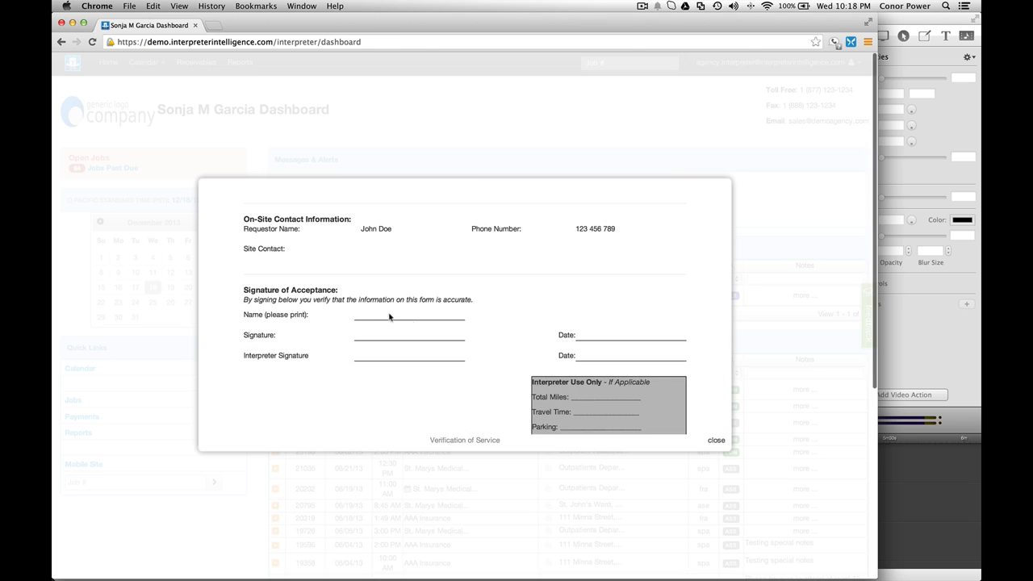
scroll(397, 312, up, 10)
scroll(396, 311, up, 3)
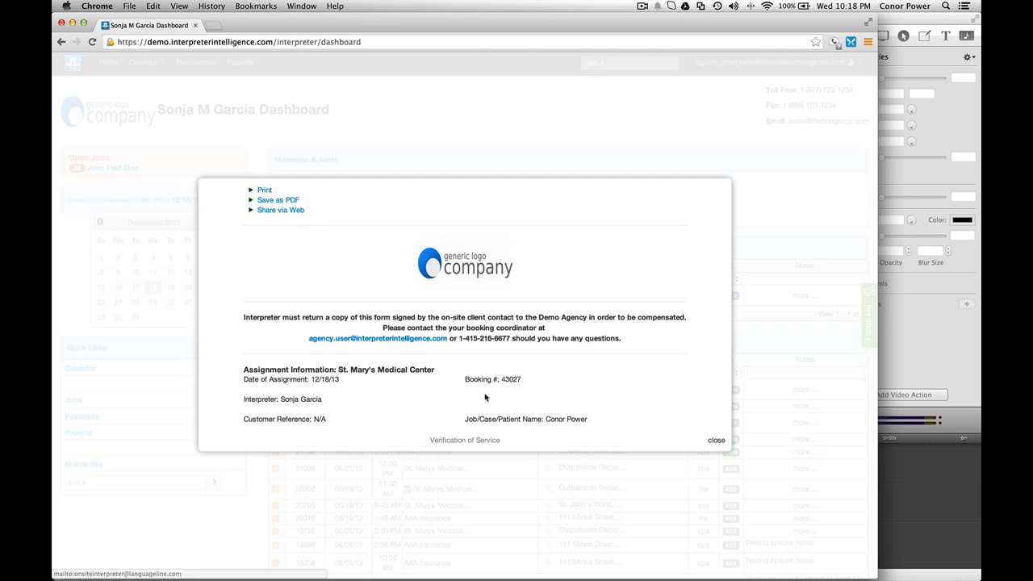
scroll(511, 387, down, 3)
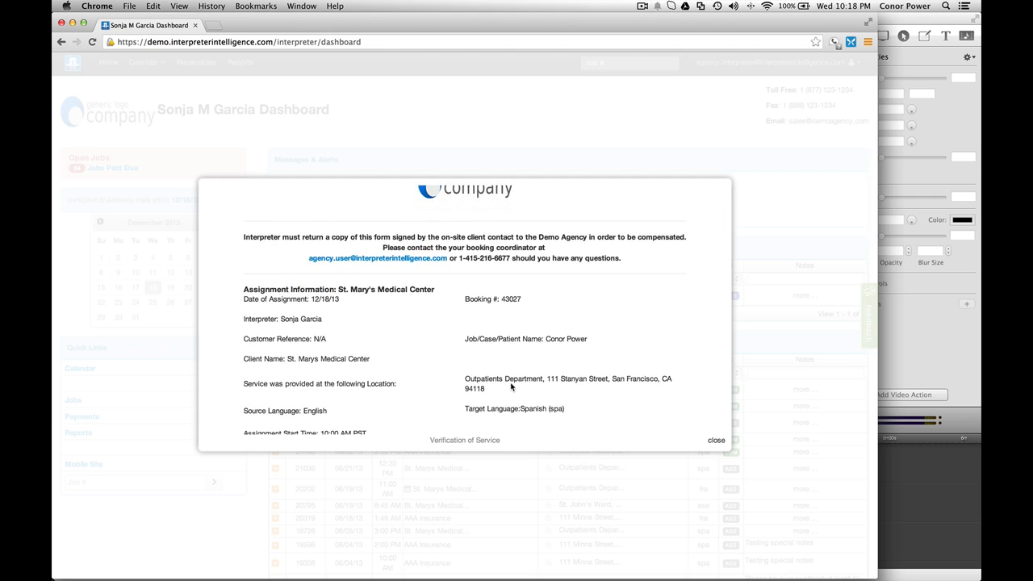
click(715, 441)
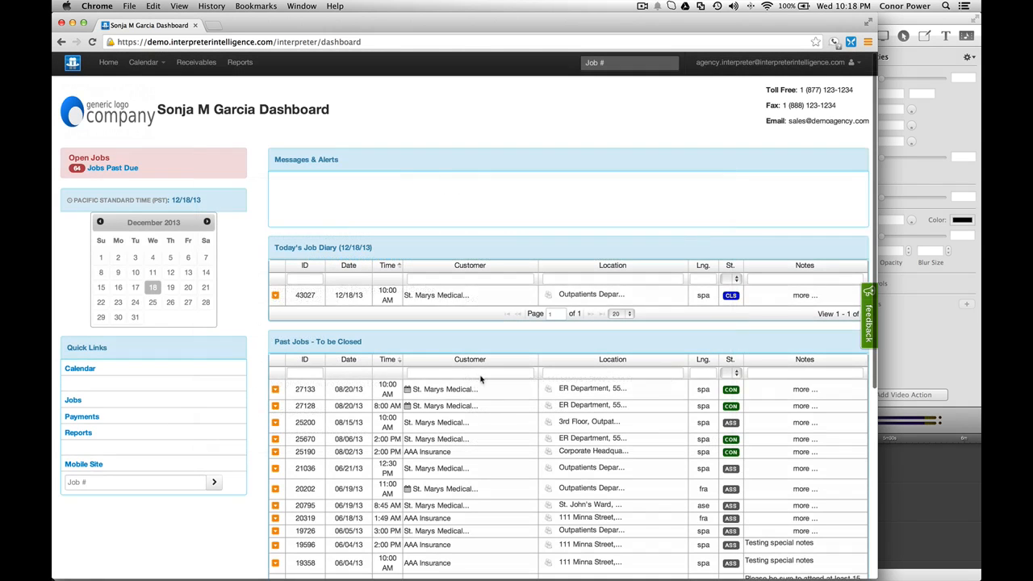
click(275, 297)
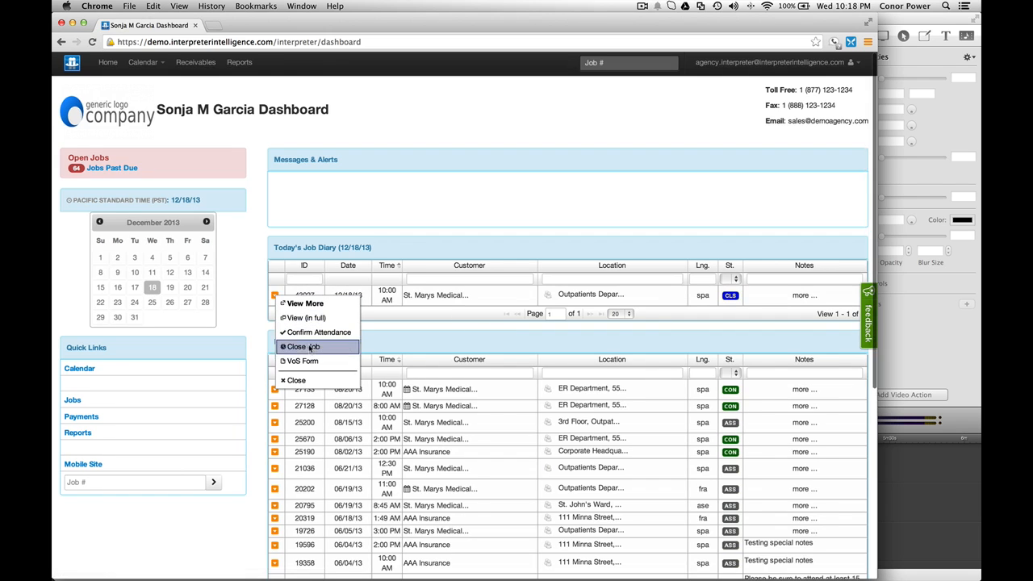
click(306, 365)
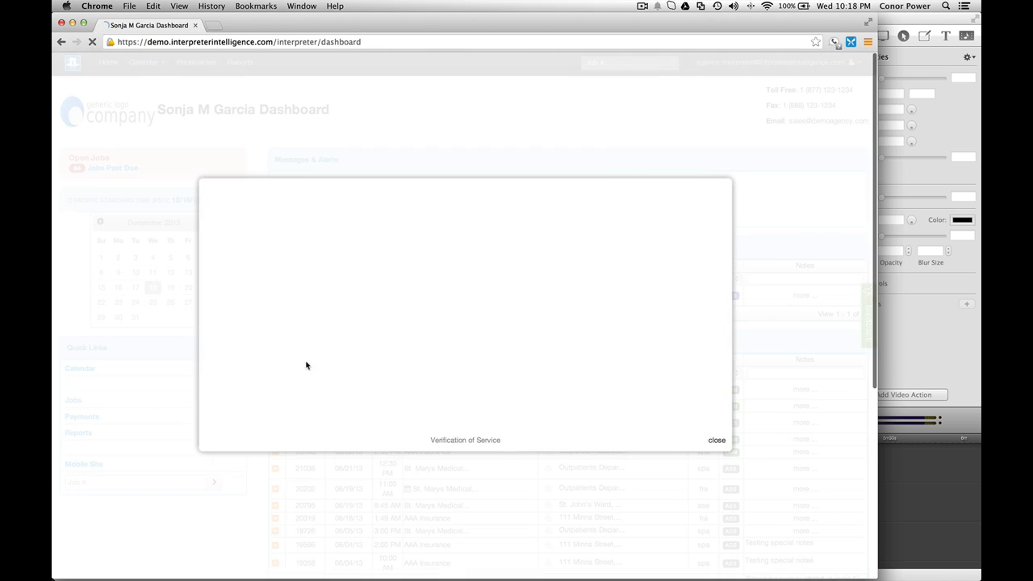
scroll(379, 334, down, 3)
scroll(379, 334, up, 3)
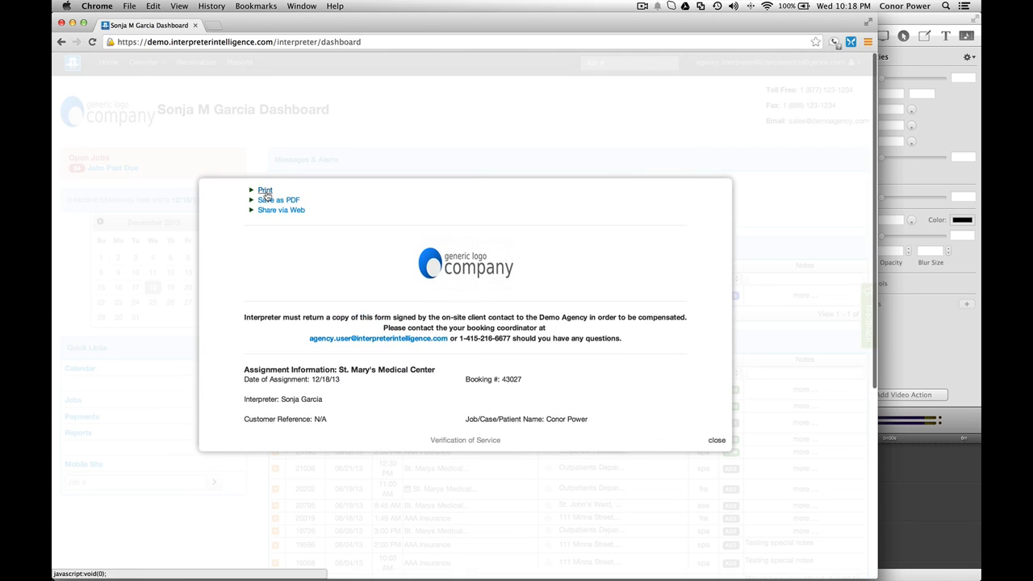
click(717, 441)
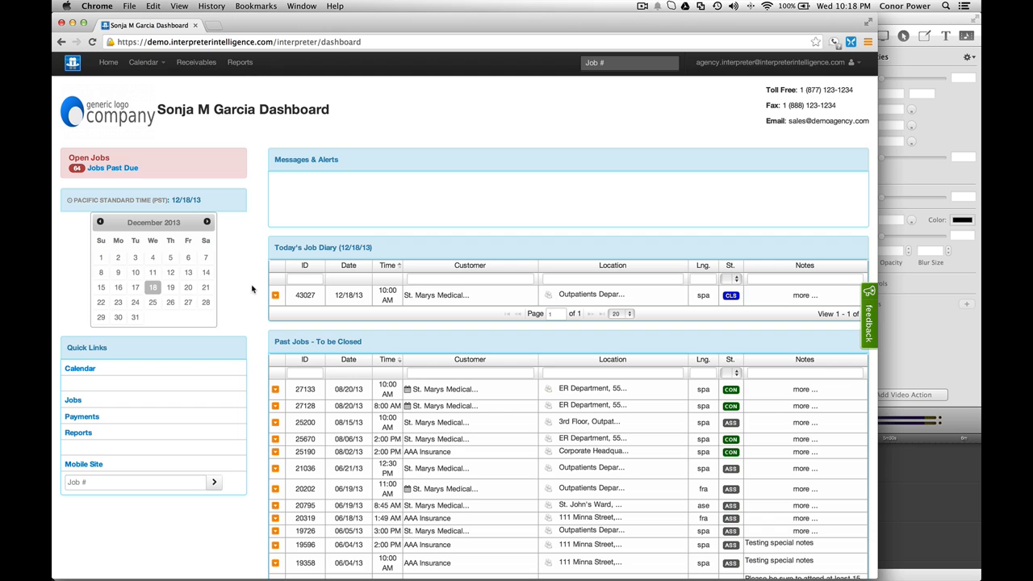
Step: Scroll the dashboard down to the Past Jobs - To be Closed list
scroll(256, 289, down, 1)
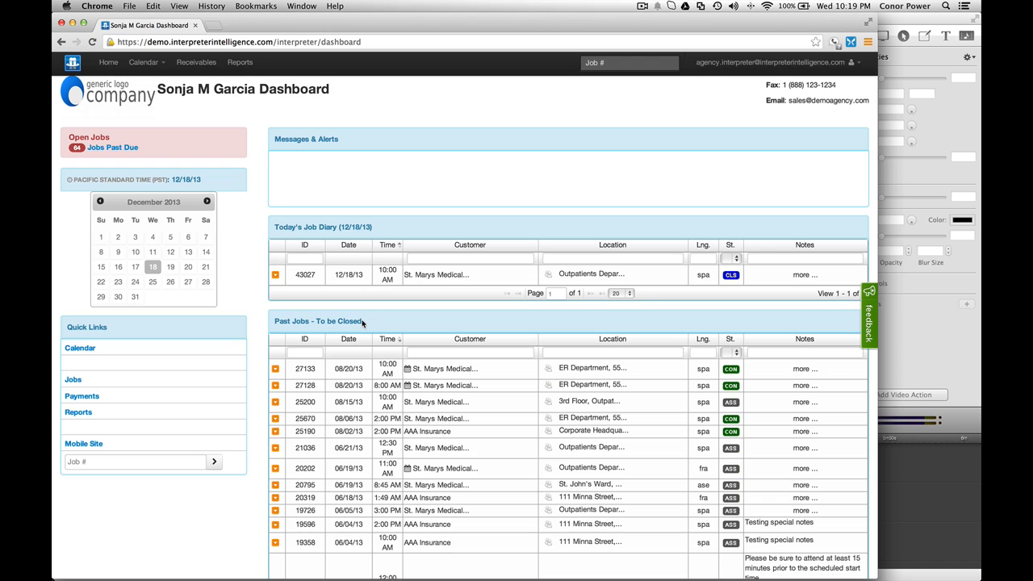
scroll(363, 323, up, 1)
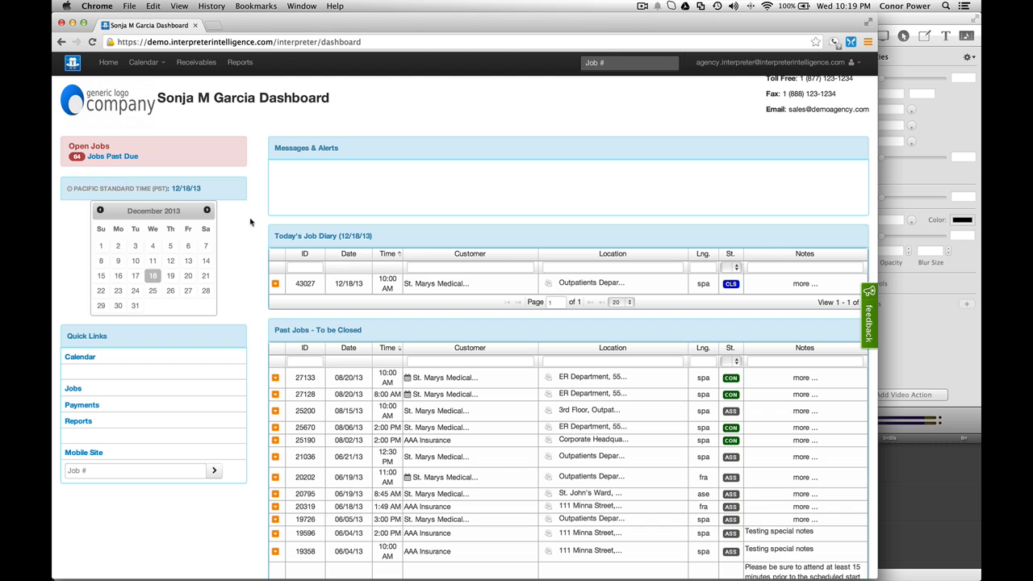
scroll(250, 222, down, 2)
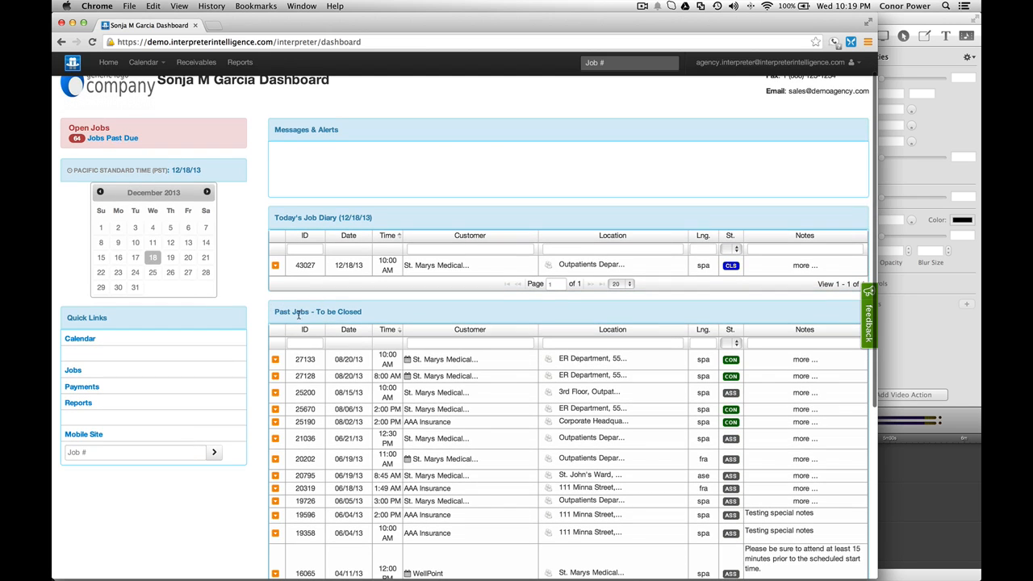
scroll(346, 369, down, 2)
scroll(346, 369, down, 2)
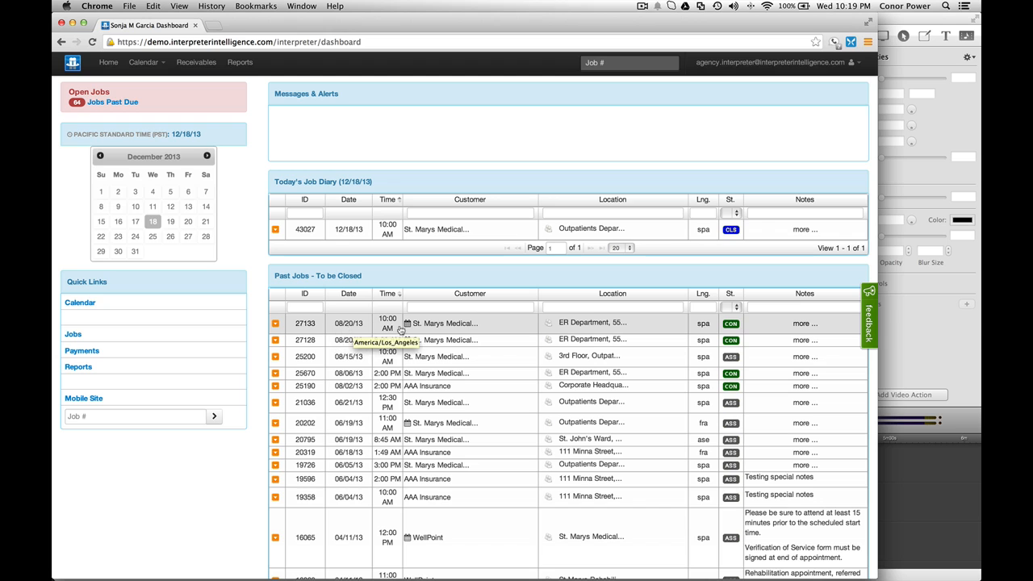
Step: Start closing past job 27133 with an end time of 2:30 PM, giving 4.5 hours
click(275, 326)
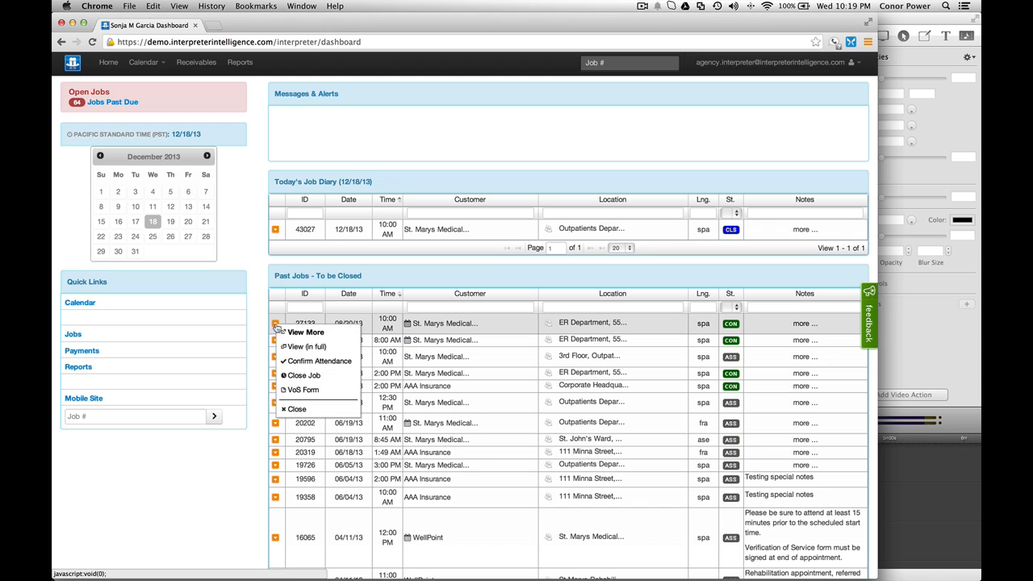
click(314, 377)
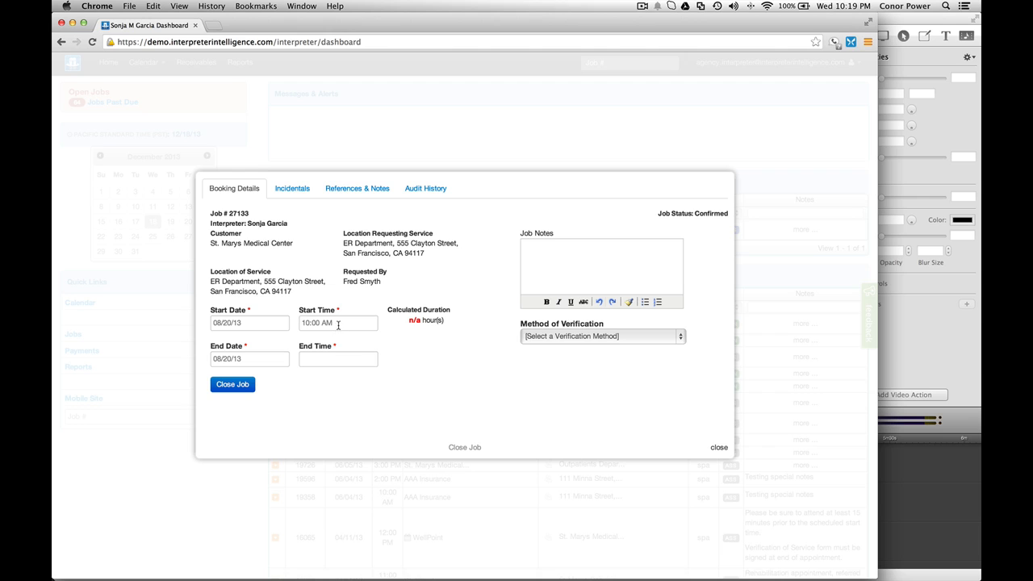
click(315, 360)
text(2:30 PM)
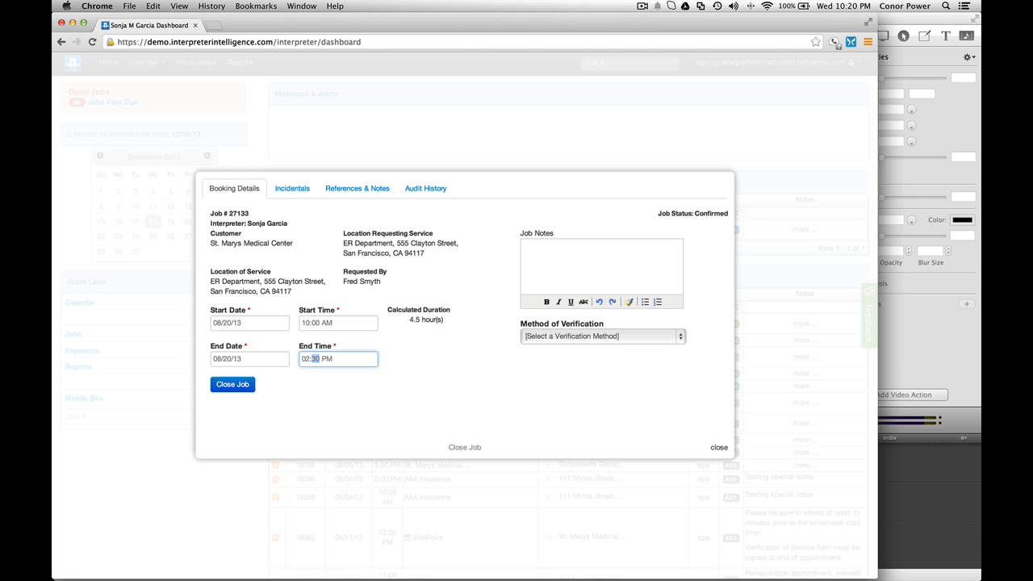
drag(409, 320, 445, 321)
click(447, 324)
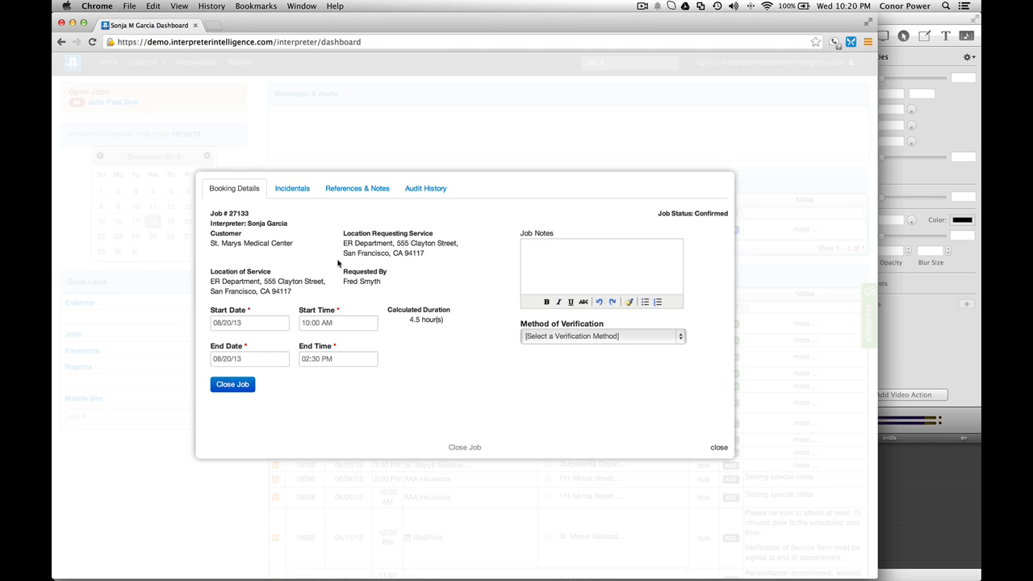
Step: Add a Mileage incidental with amount 50 to job 27133 and save it
click(289, 192)
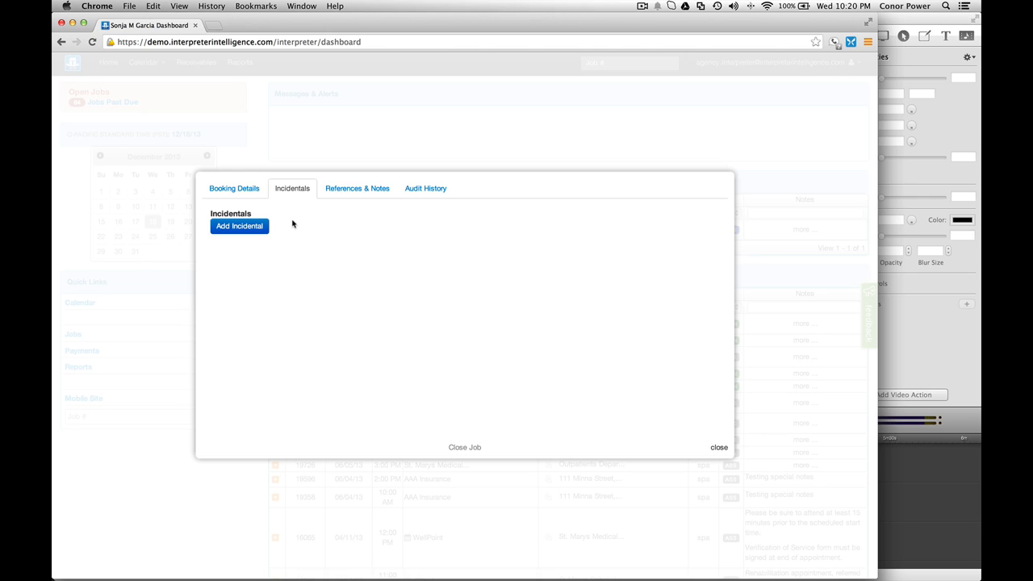
click(248, 228)
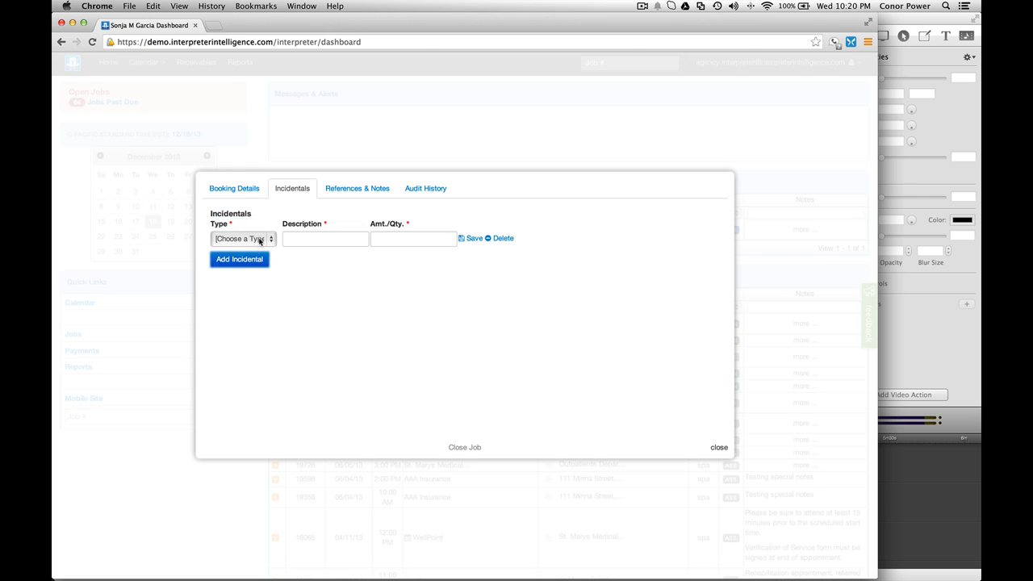
click(259, 238)
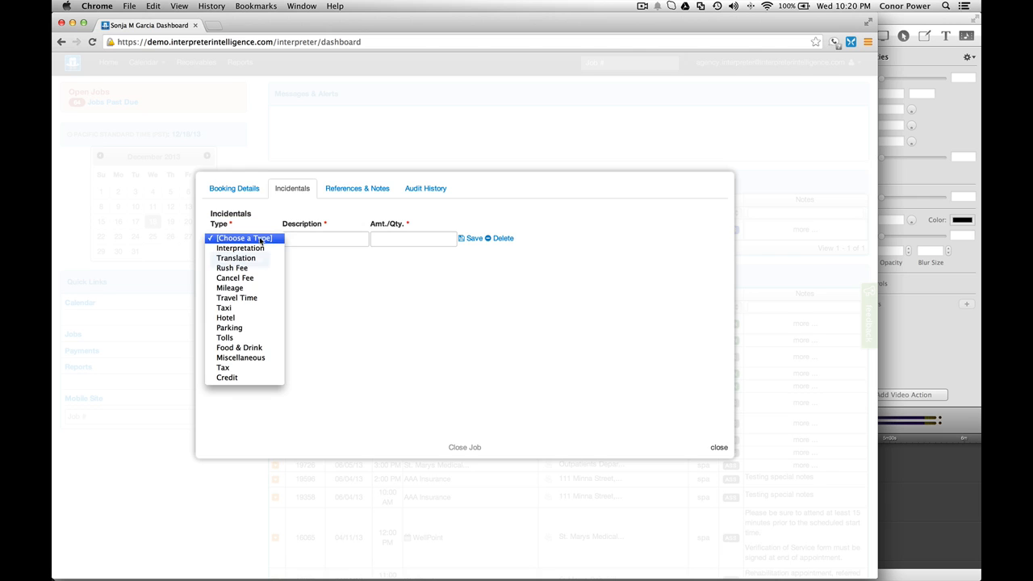
click(255, 288)
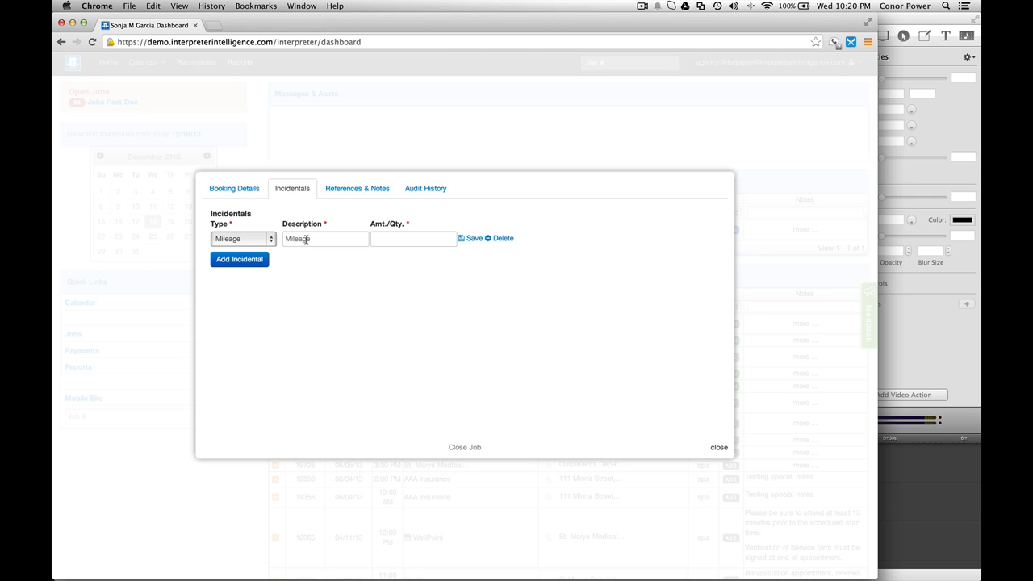
click(380, 239)
text(50)
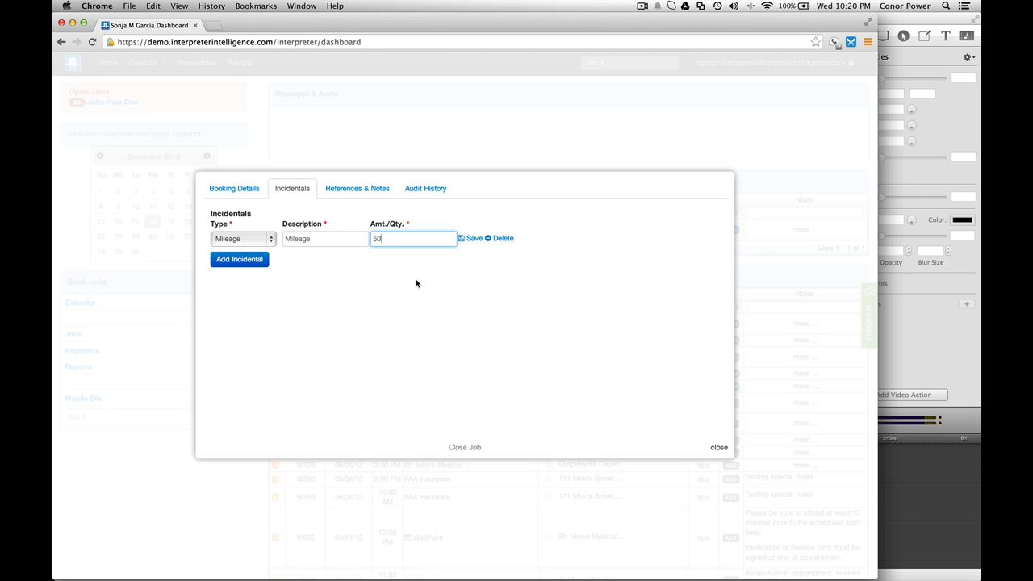
click(473, 239)
Step: Add and save a Parking incidental described 'Parking Downtown' with amount 8.50
click(240, 260)
click(265, 272)
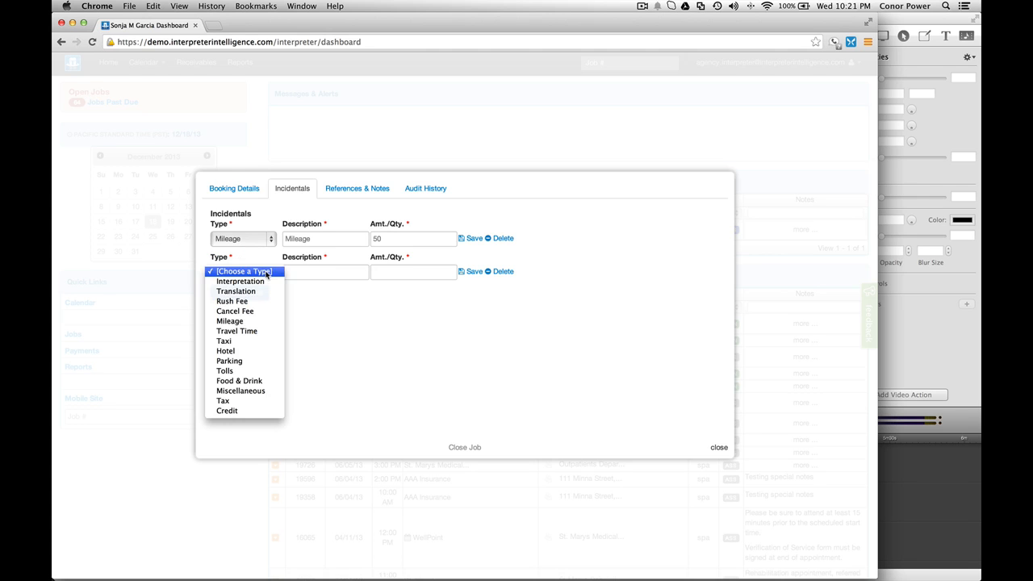
click(250, 362)
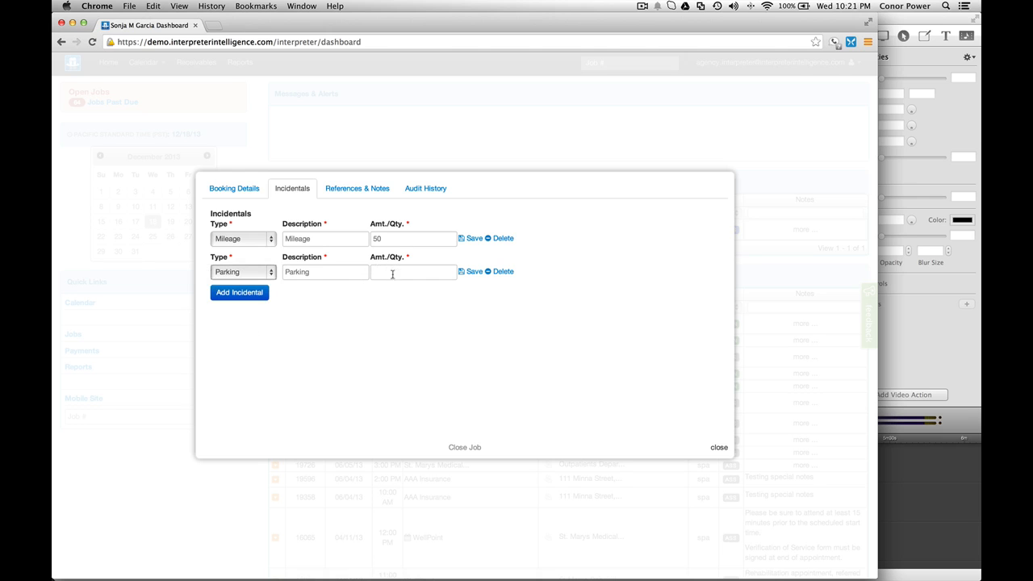
click(331, 275)
text(Downtown)
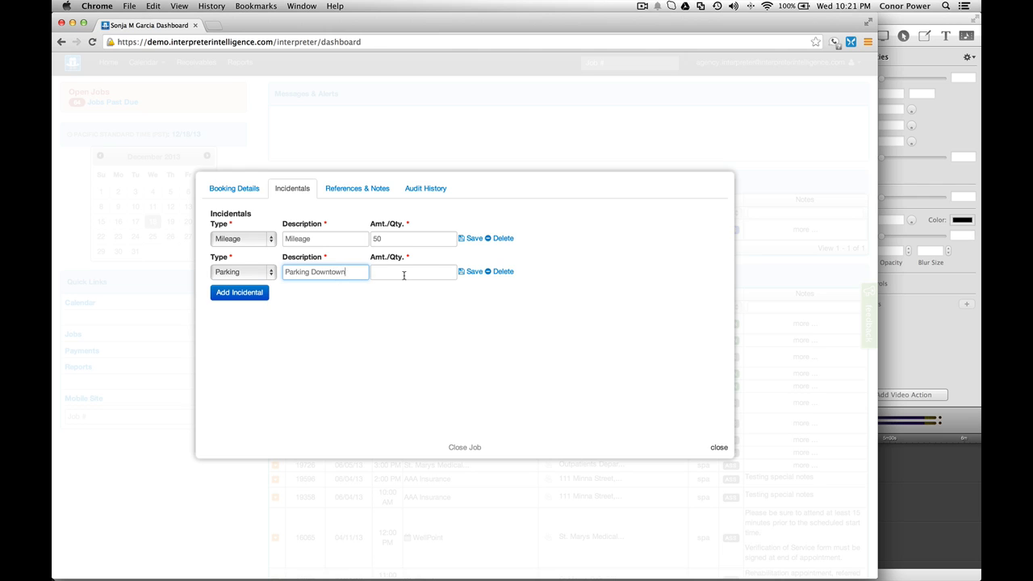
click(403, 276)
text(8.50)
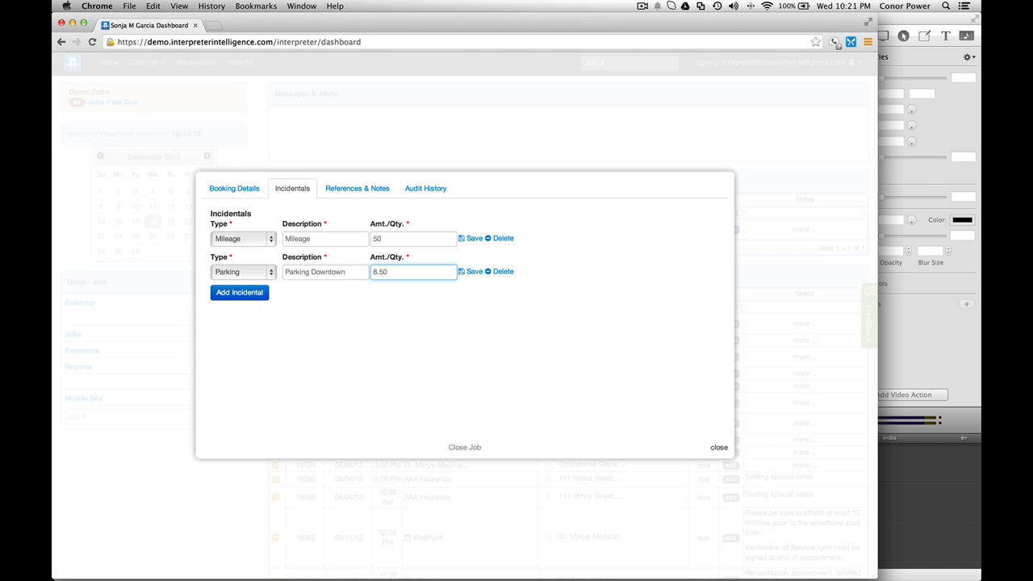
click(473, 273)
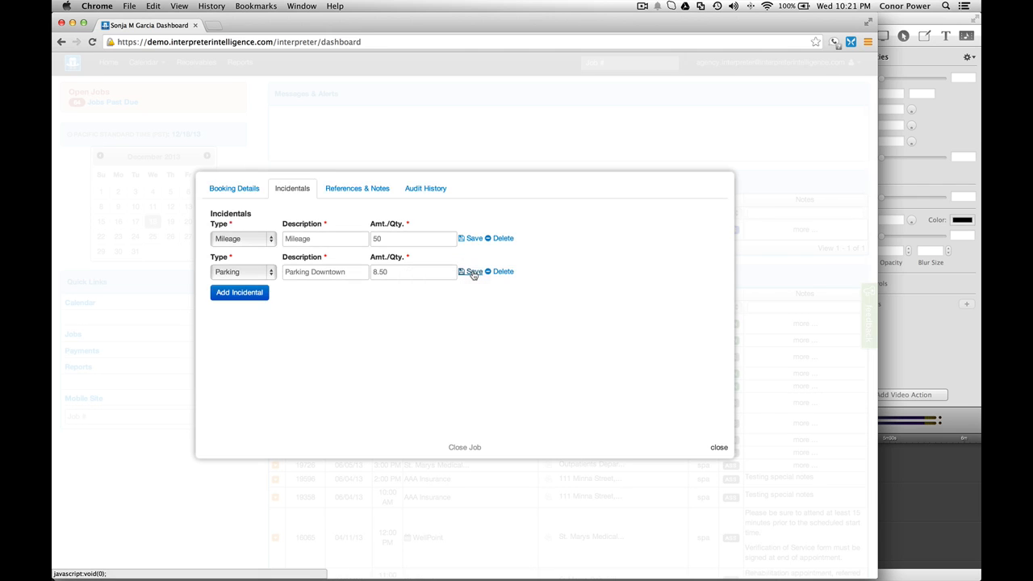
Step: Add and save a Tolls incidental of 7, then recheck the incidentals list
click(237, 294)
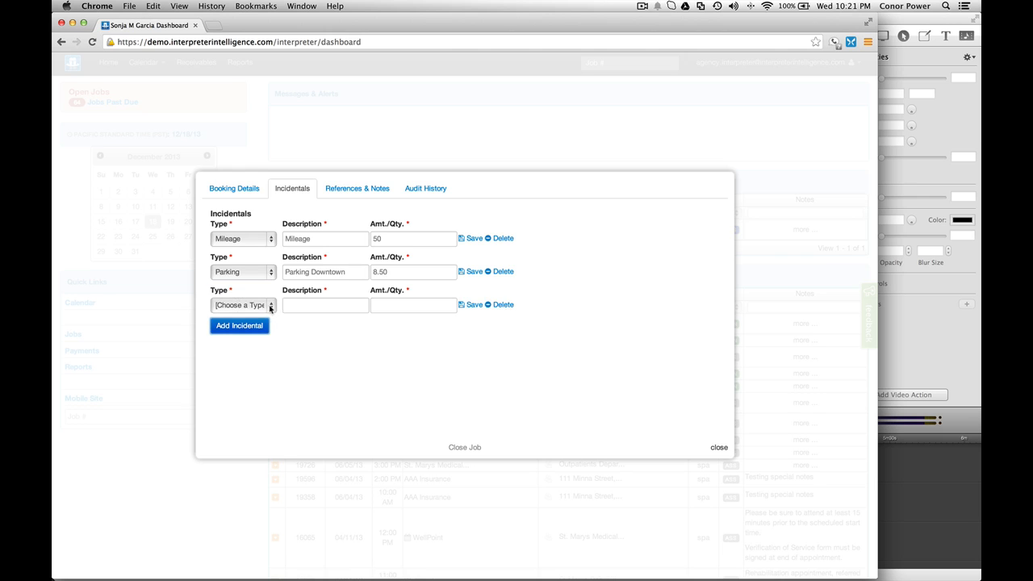
click(271, 308)
click(242, 403)
click(395, 308)
text(7)
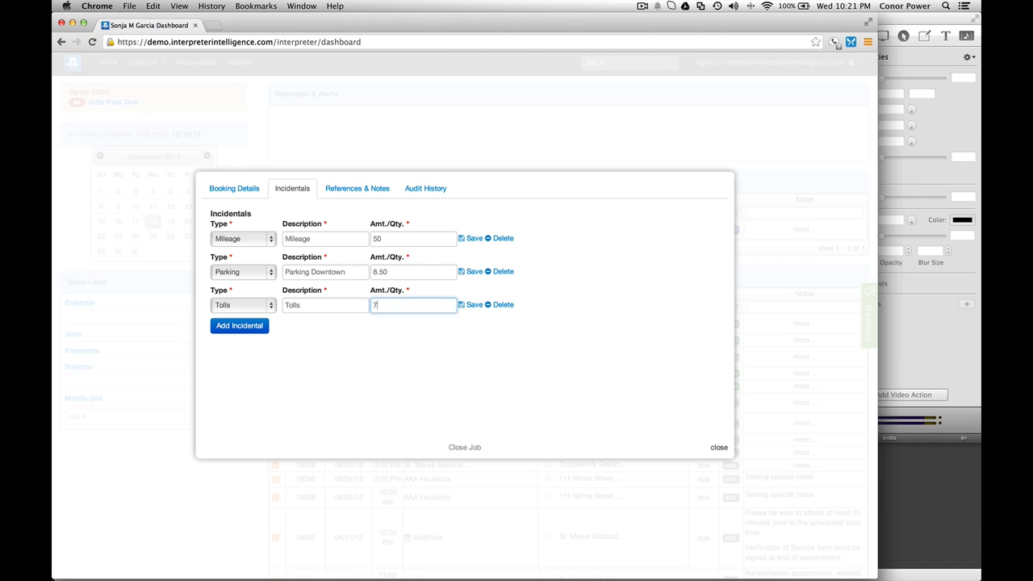
click(471, 305)
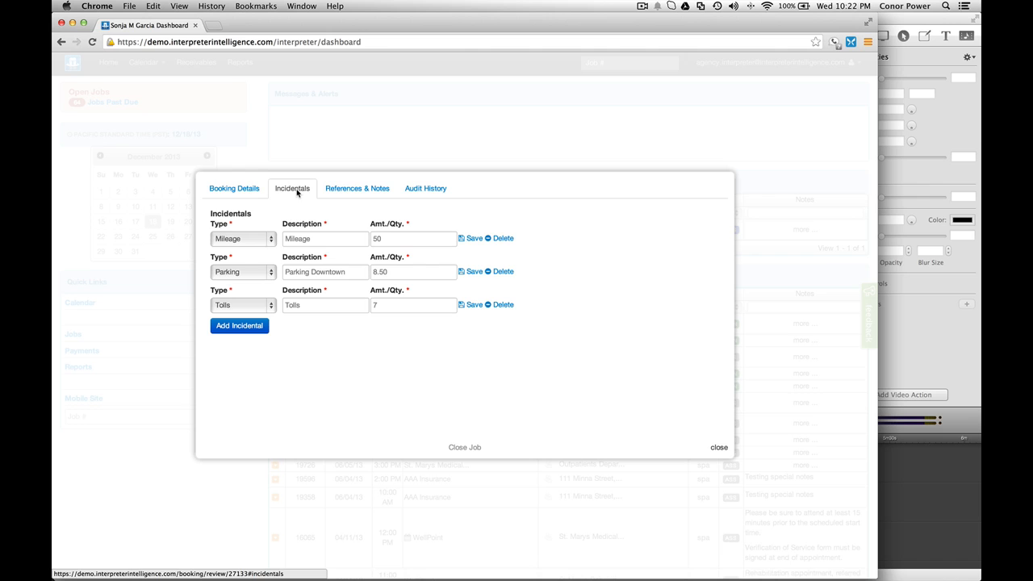
click(247, 192)
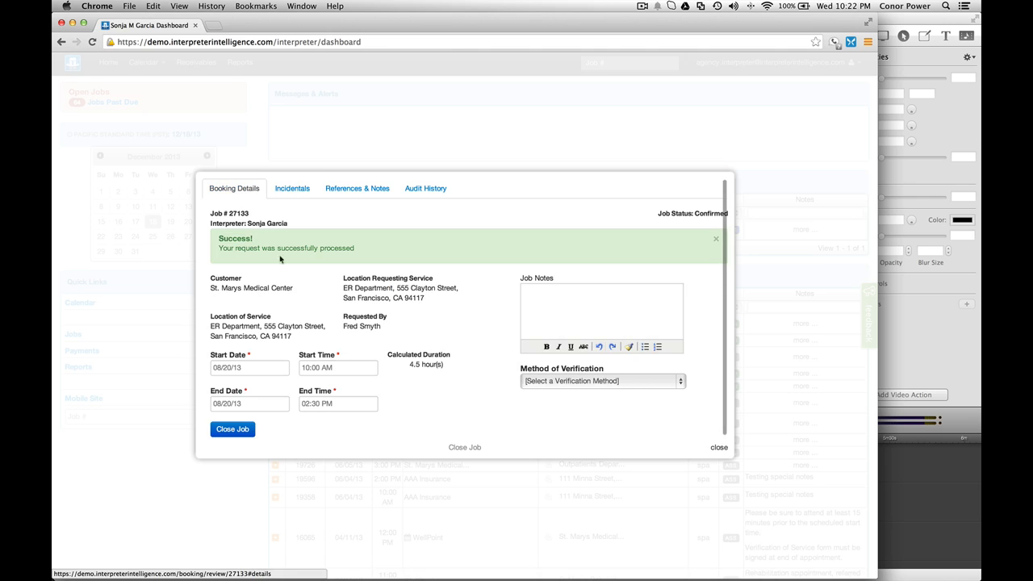
click(295, 192)
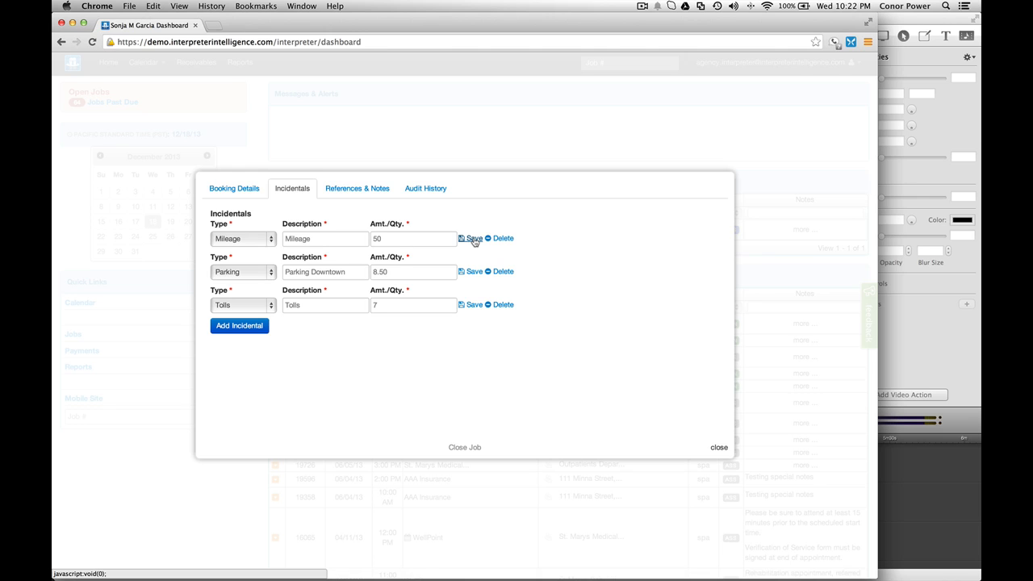
Step: Review the References & Notes fields, then return to Booking Details' Job Notes box
click(343, 189)
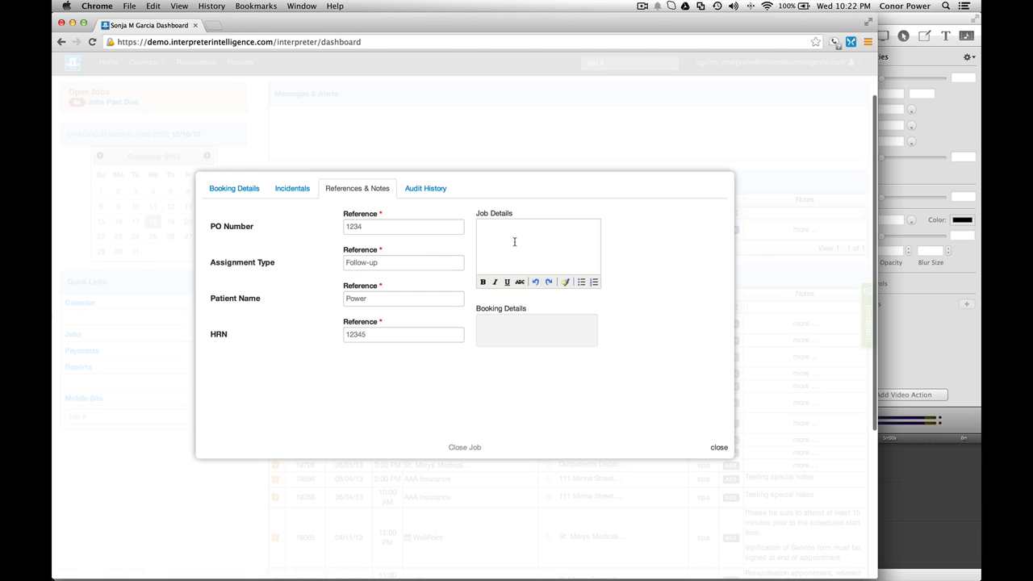
click(251, 195)
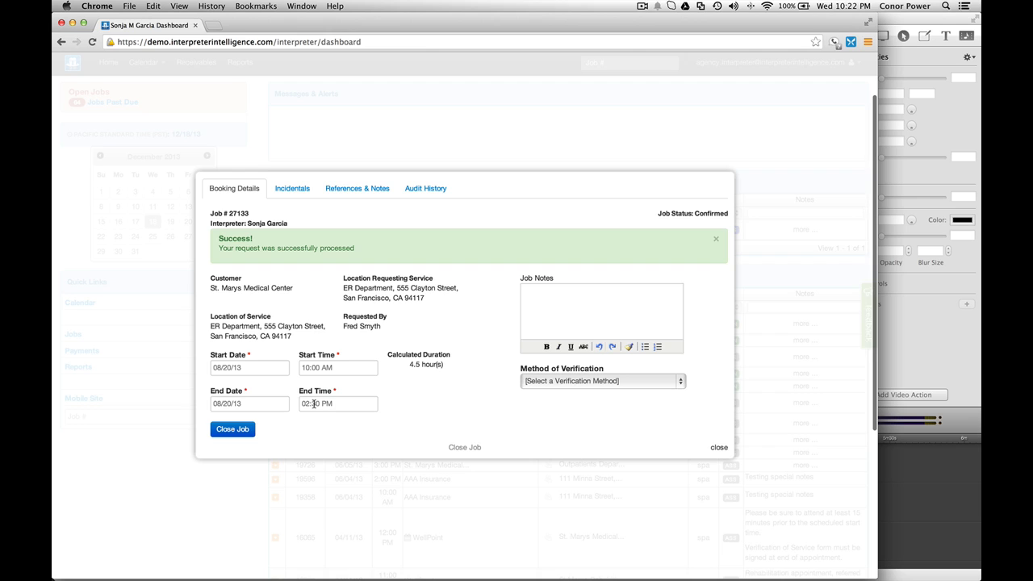
click(553, 305)
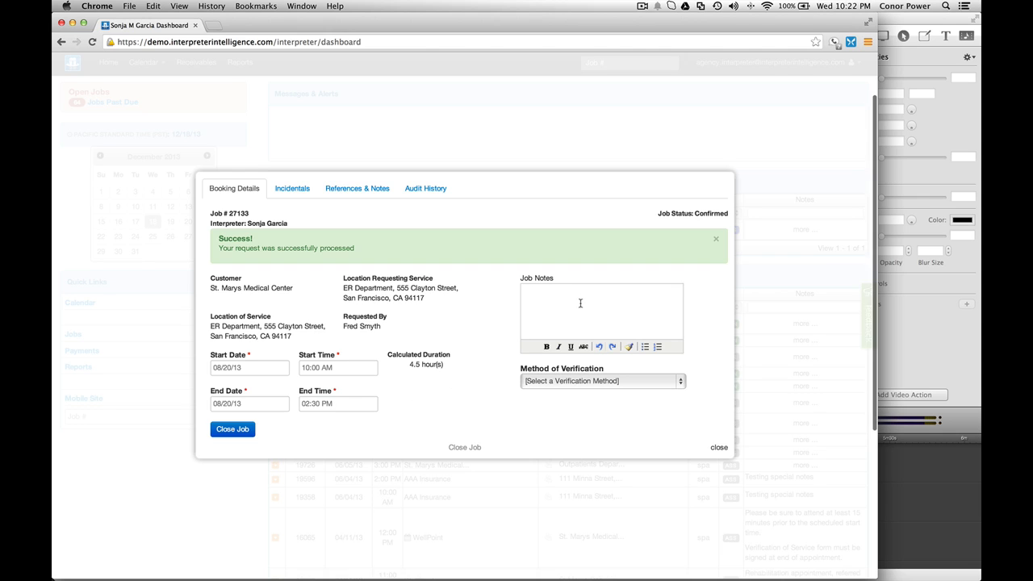
Step: Choose 'Upload Signed Verification of Service Form' as the Method of Verification
click(531, 295)
scroll(468, 323, down, 1)
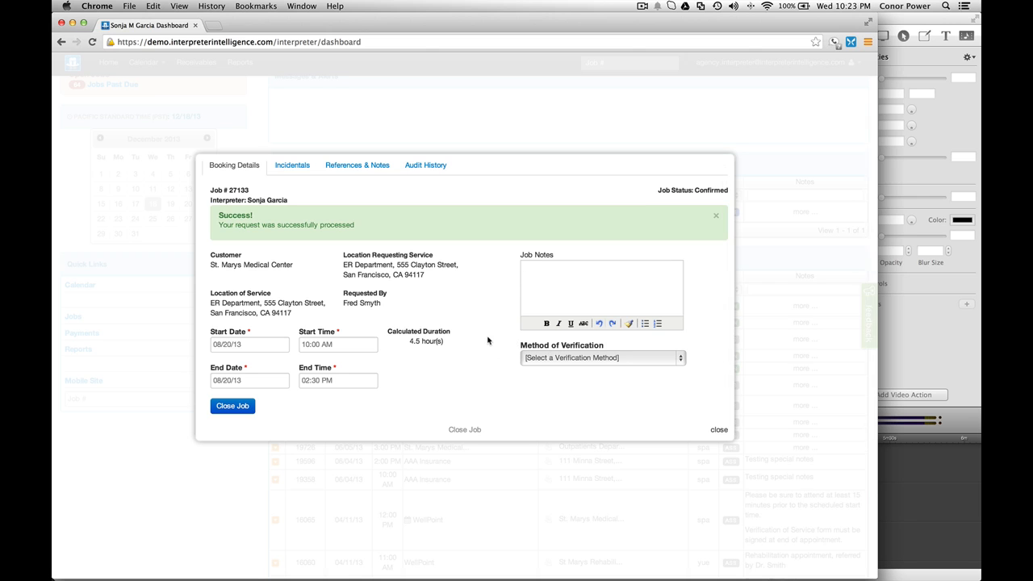
scroll(487, 339, down, 3)
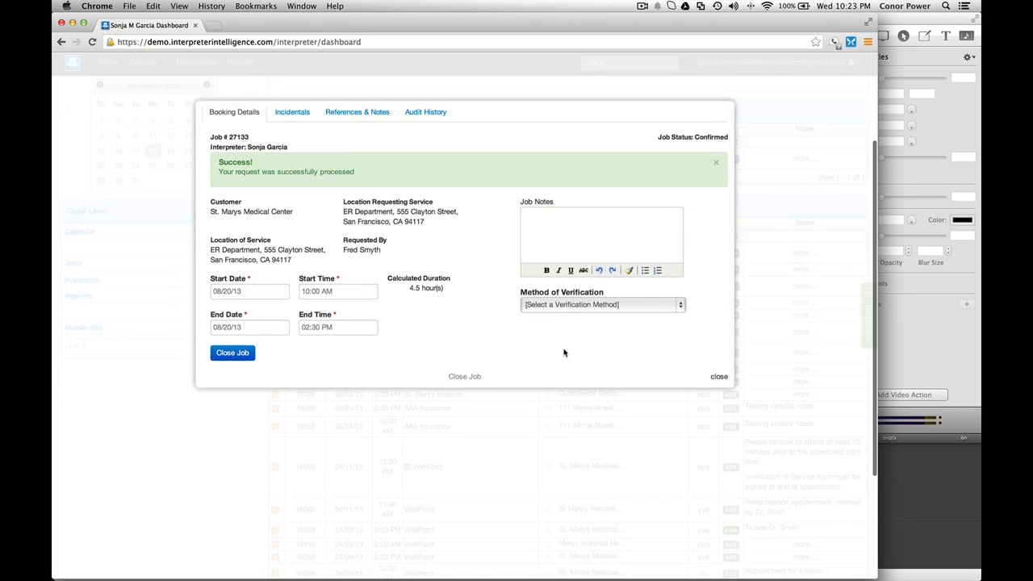
click(579, 306)
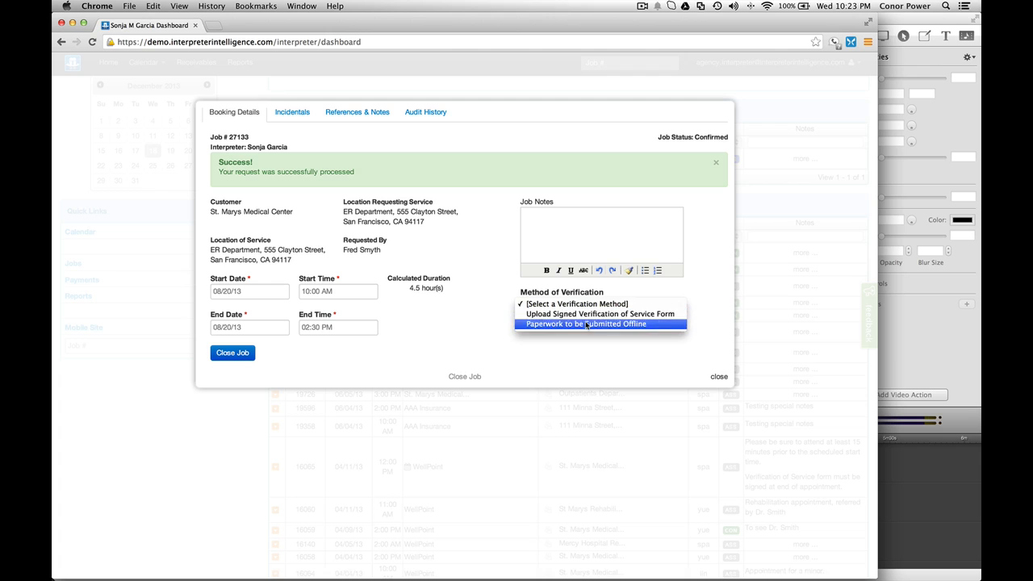
click(477, 309)
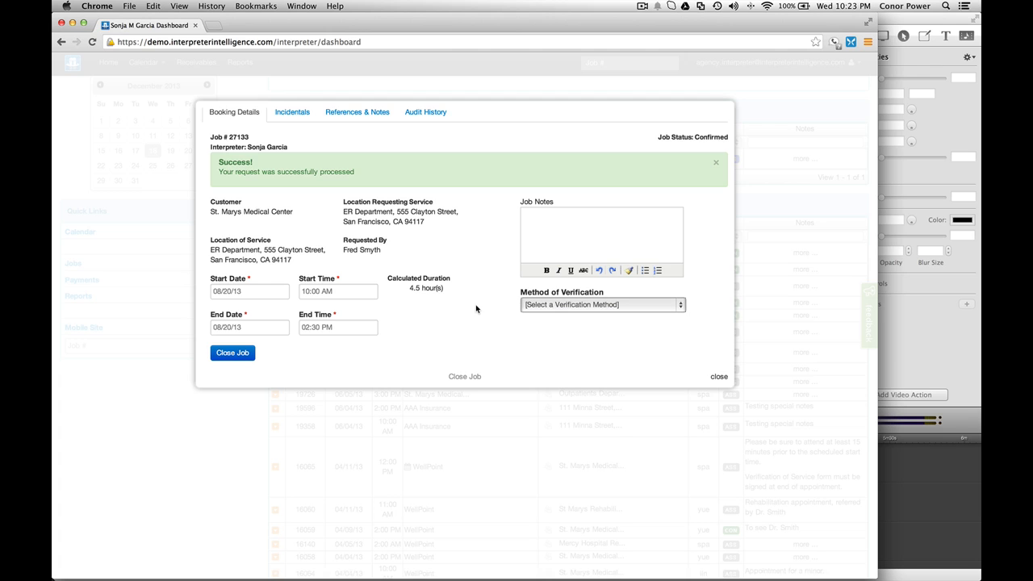
click(563, 308)
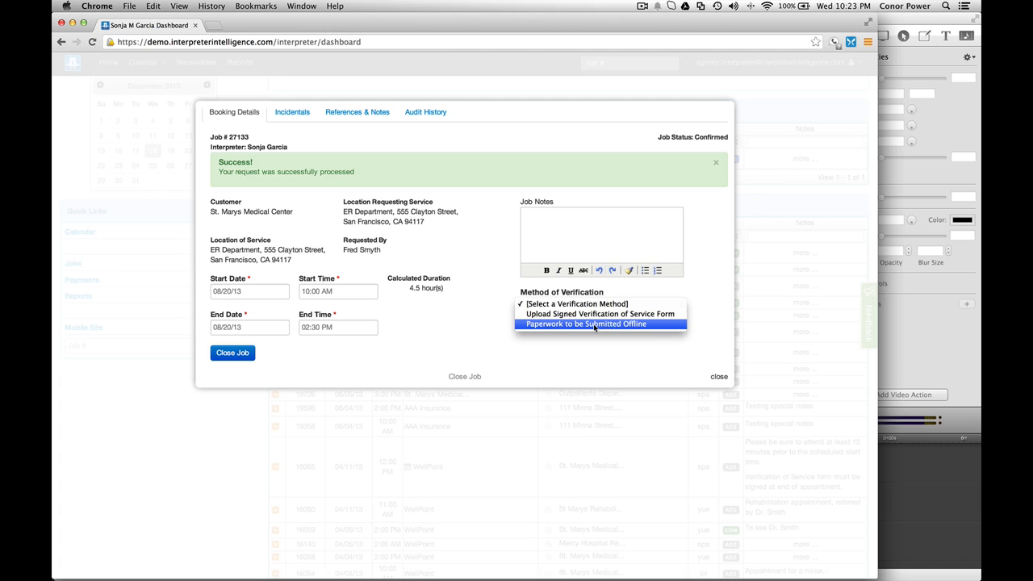
click(593, 323)
scroll(475, 328, down, 2)
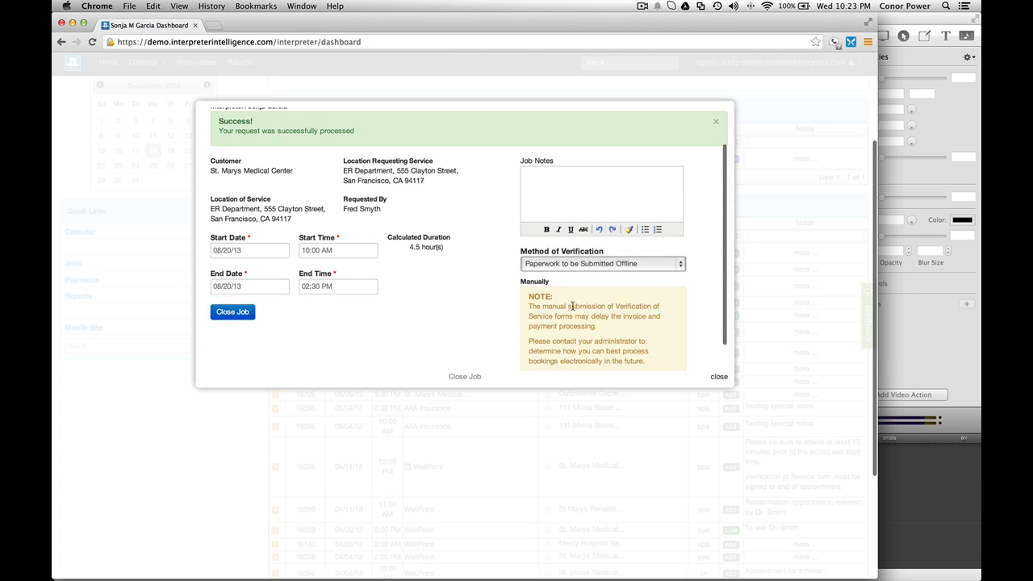
scroll(511, 300, up, 2)
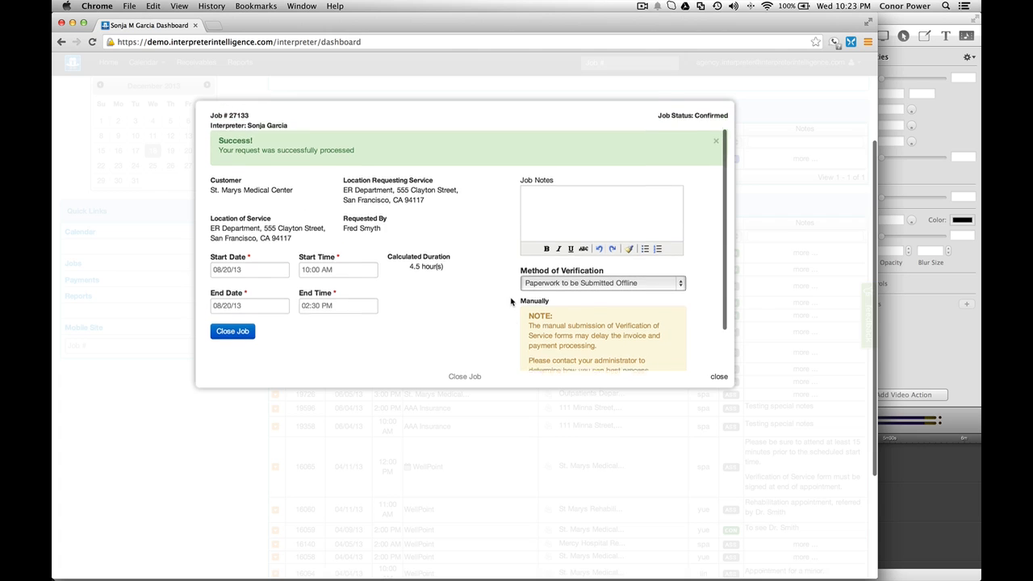
click(558, 286)
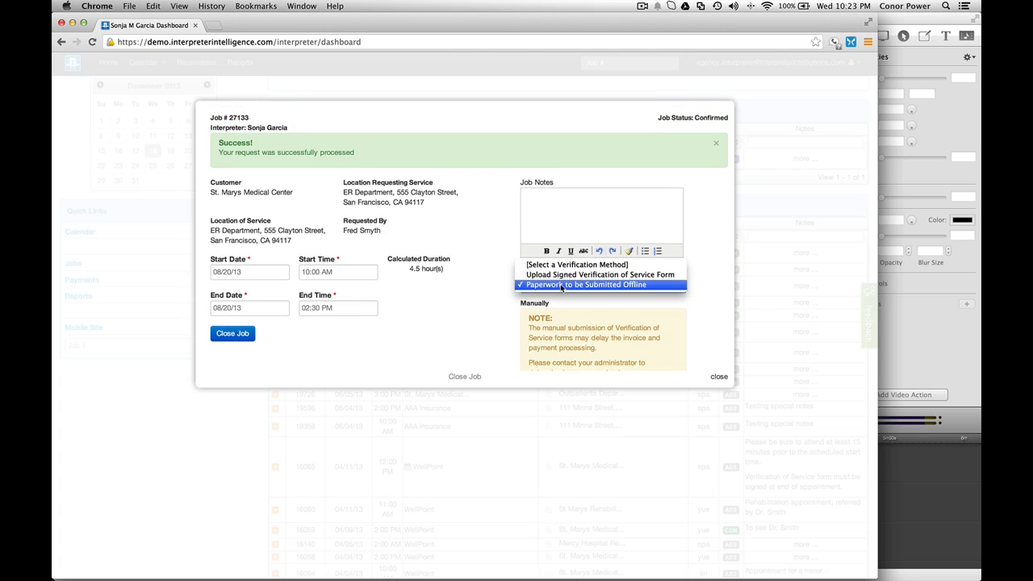
click(565, 275)
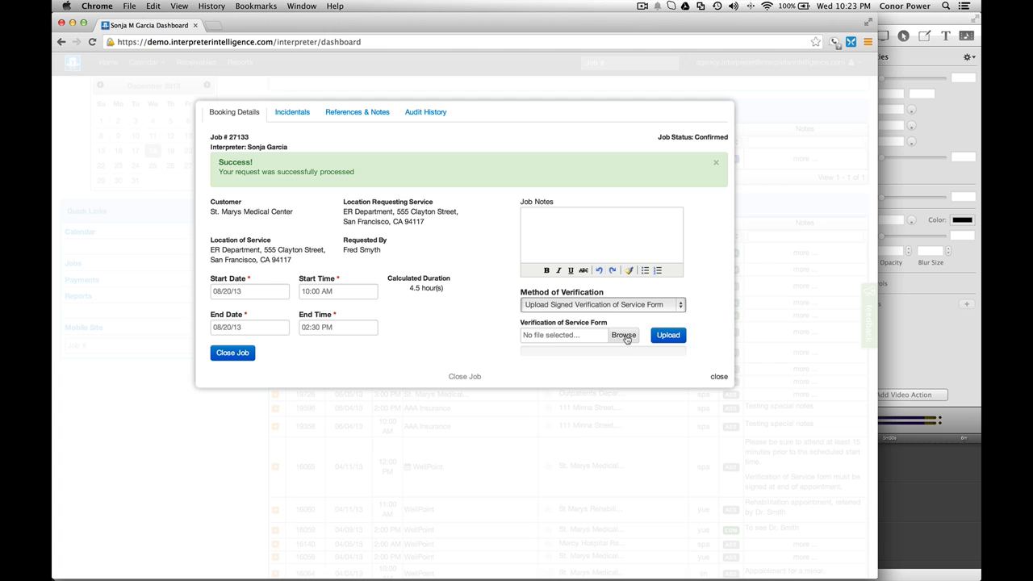
Step: Attach vos-scanned.pdf and upload it as the signed Verification of Service form
scroll(627, 340, down, 2)
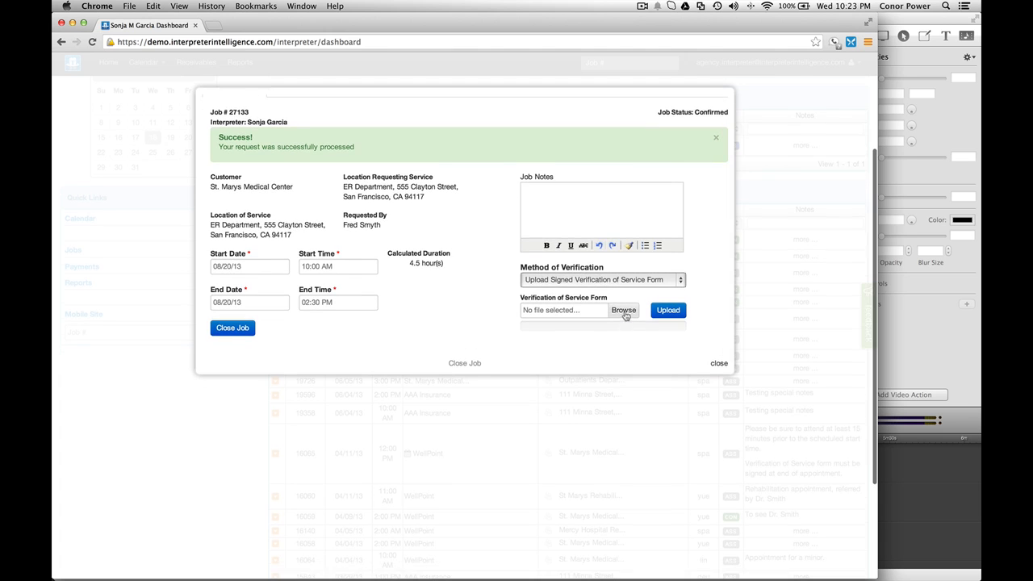
click(624, 312)
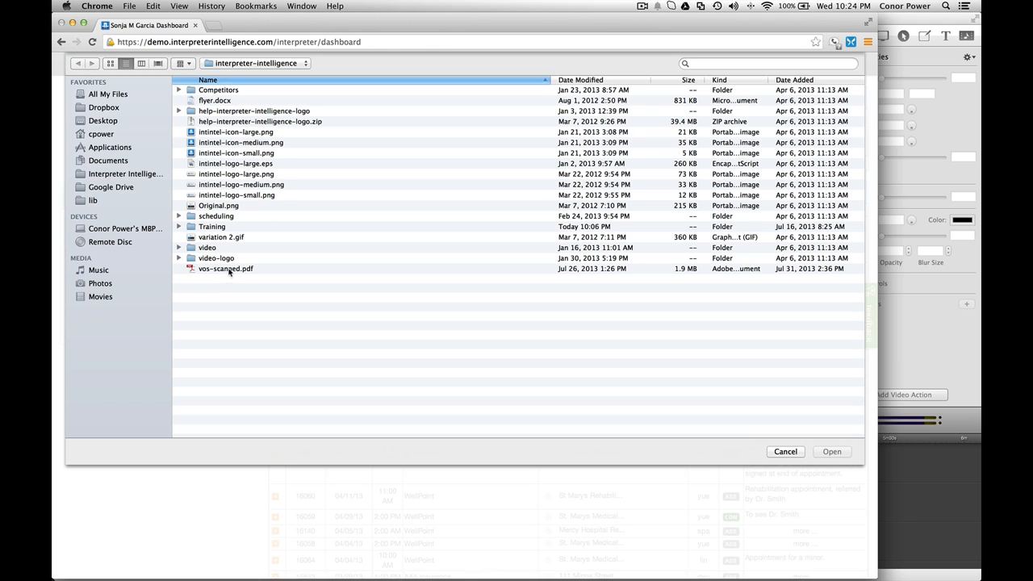
double_click(230, 270)
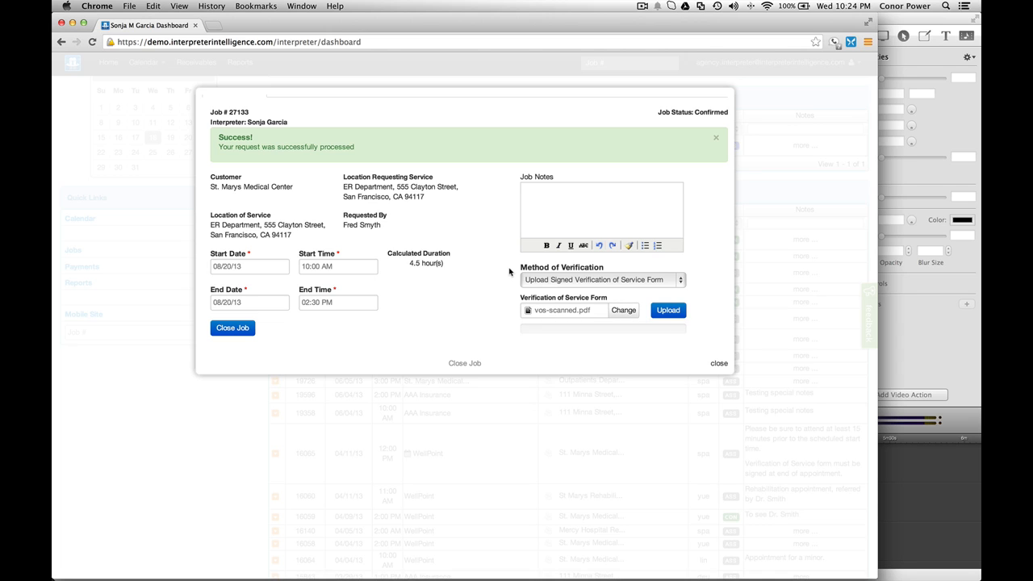
scroll(509, 272, down, 1)
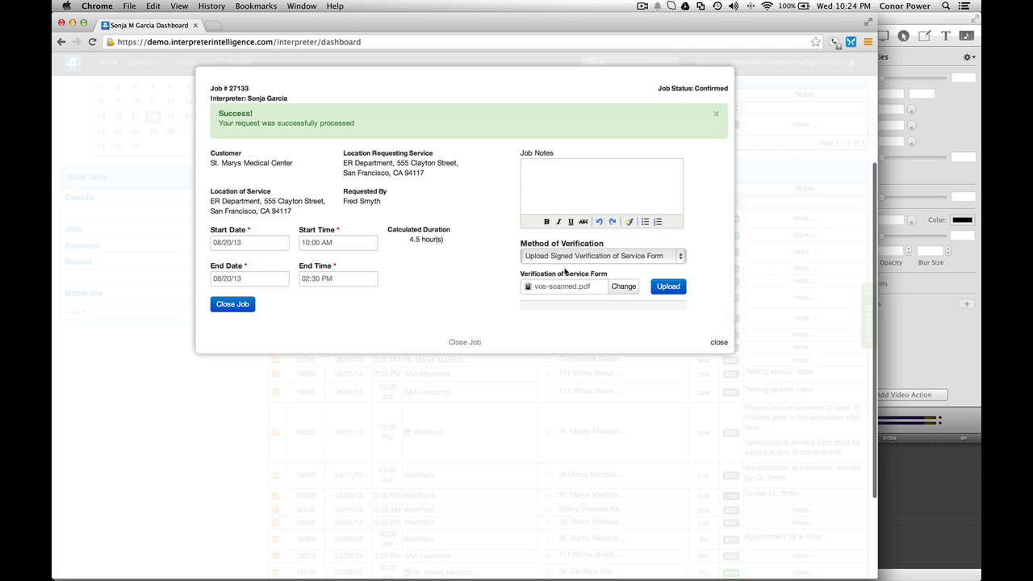
click(668, 287)
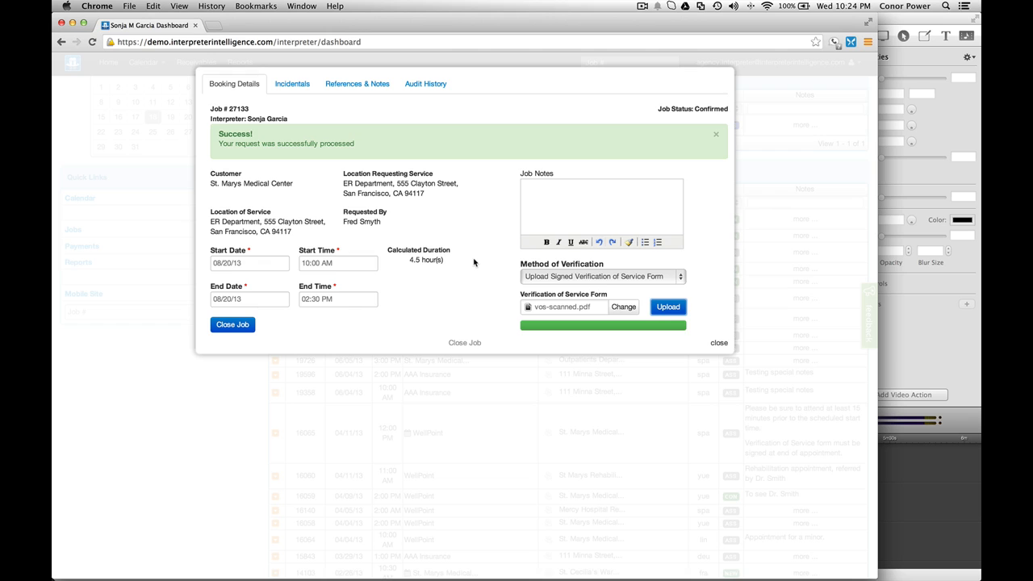
Step: Check job 27133's end time and incidentals, then go back to Booking Details
click(305, 299)
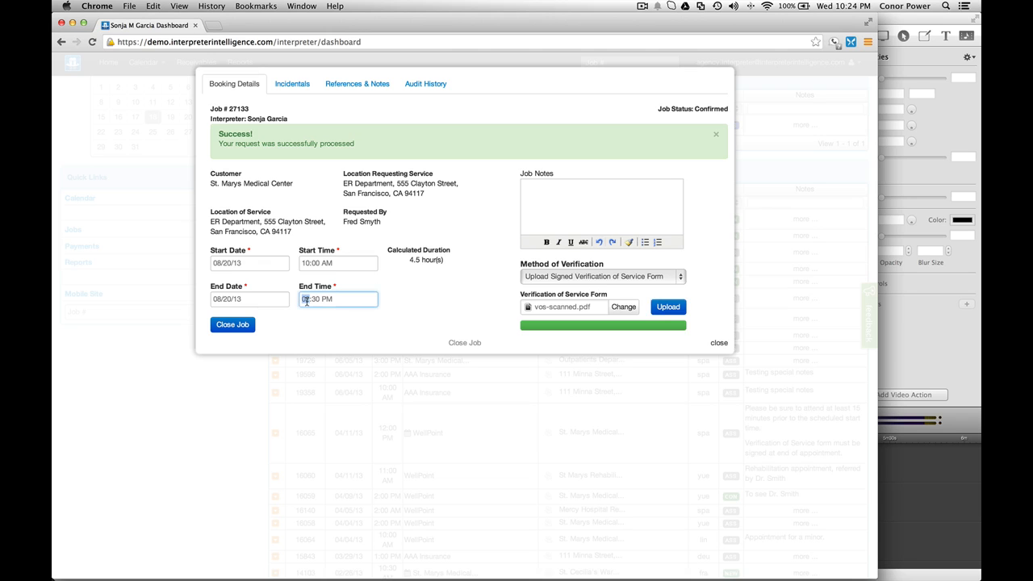
click(292, 84)
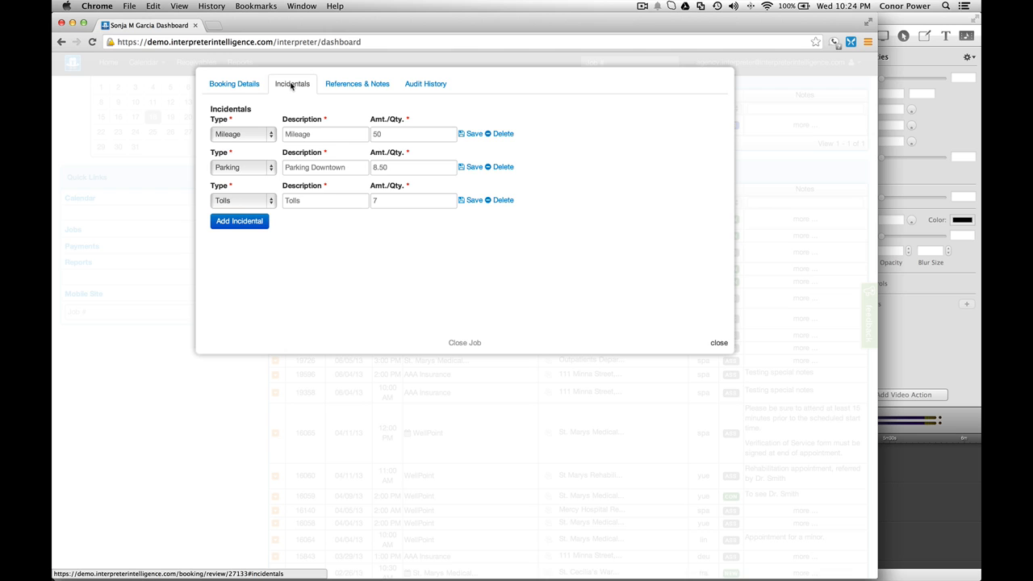
click(246, 85)
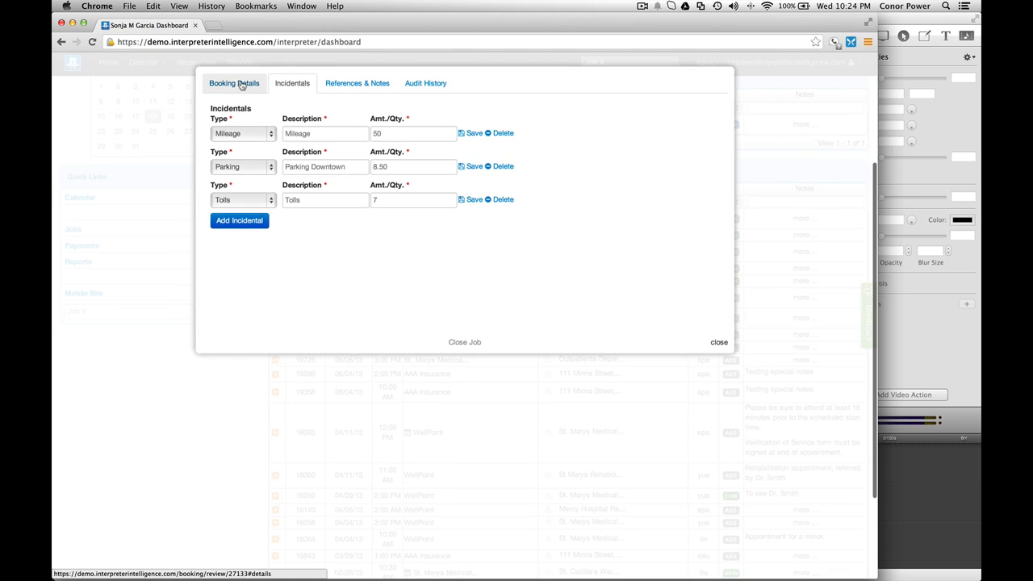
Step: Close job 27133 and agree to the final-invoice agreement
scroll(481, 284, down, 2)
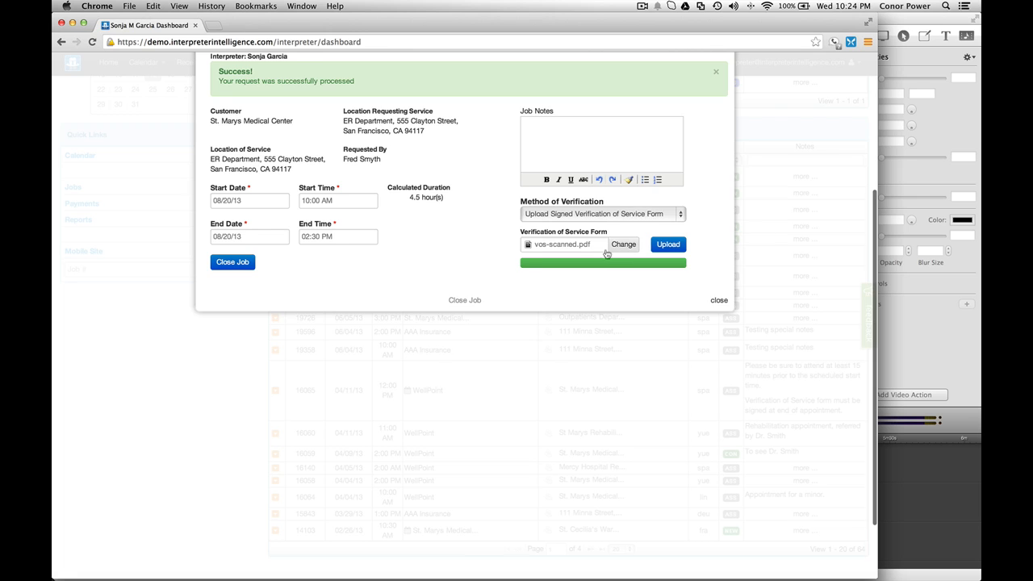
click(233, 263)
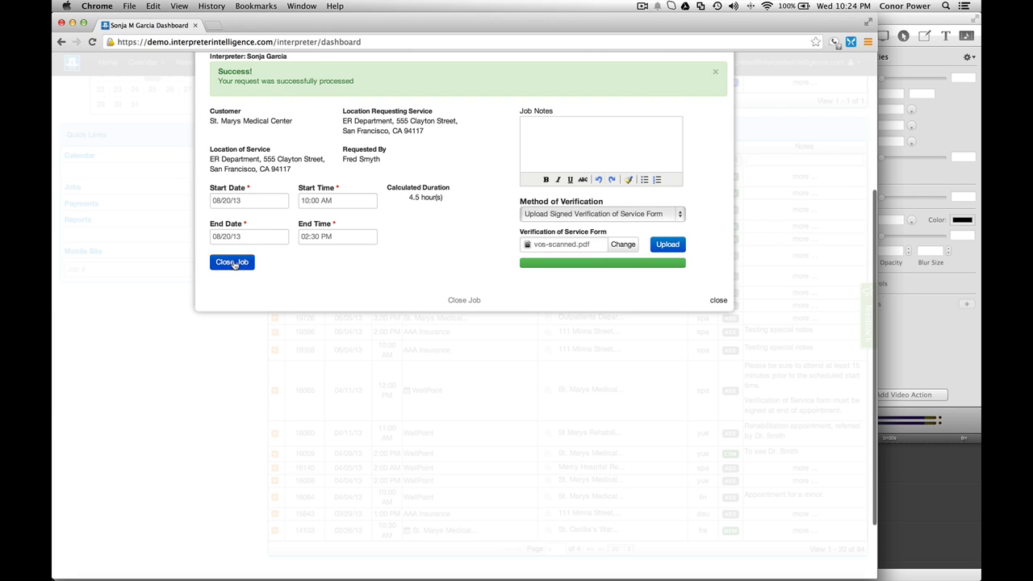
scroll(399, 215, up, 3)
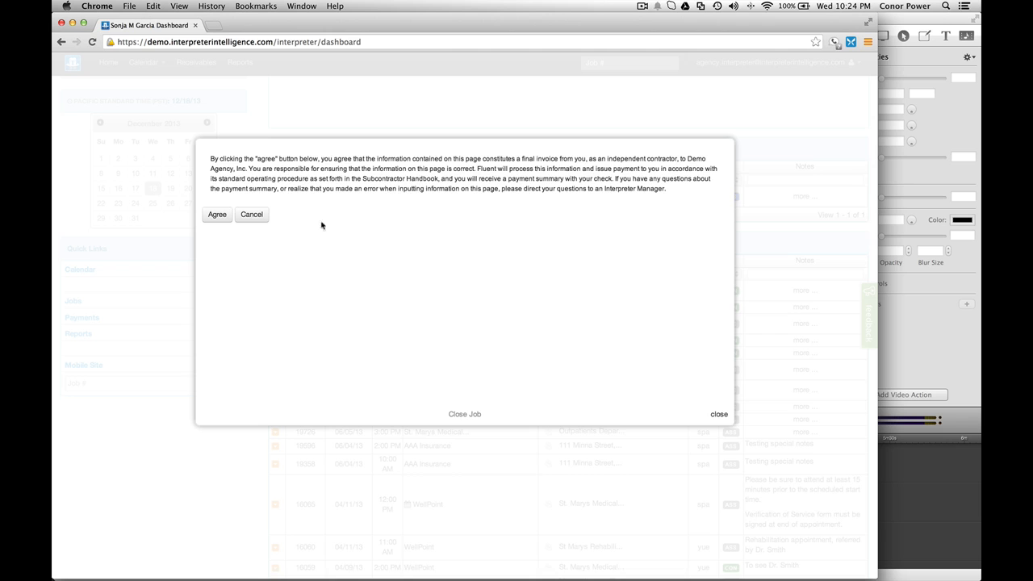
click(216, 214)
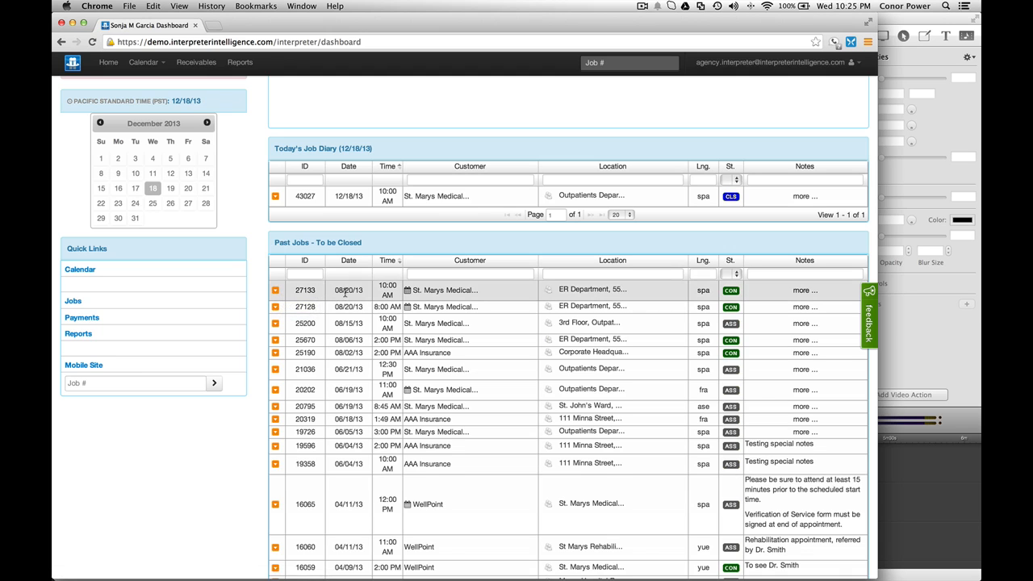
click(276, 292)
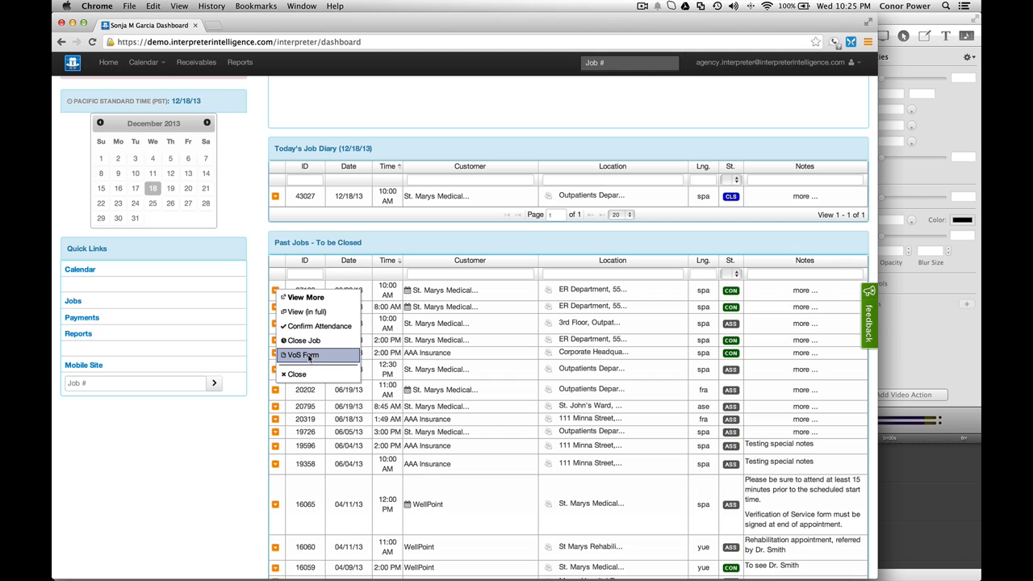
click(306, 355)
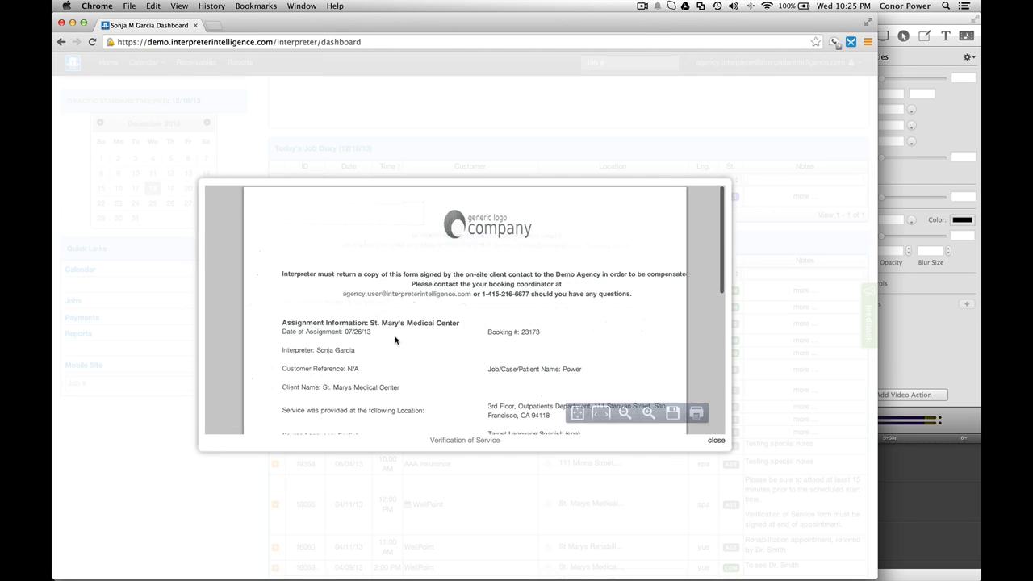
scroll(445, 328, down, 5)
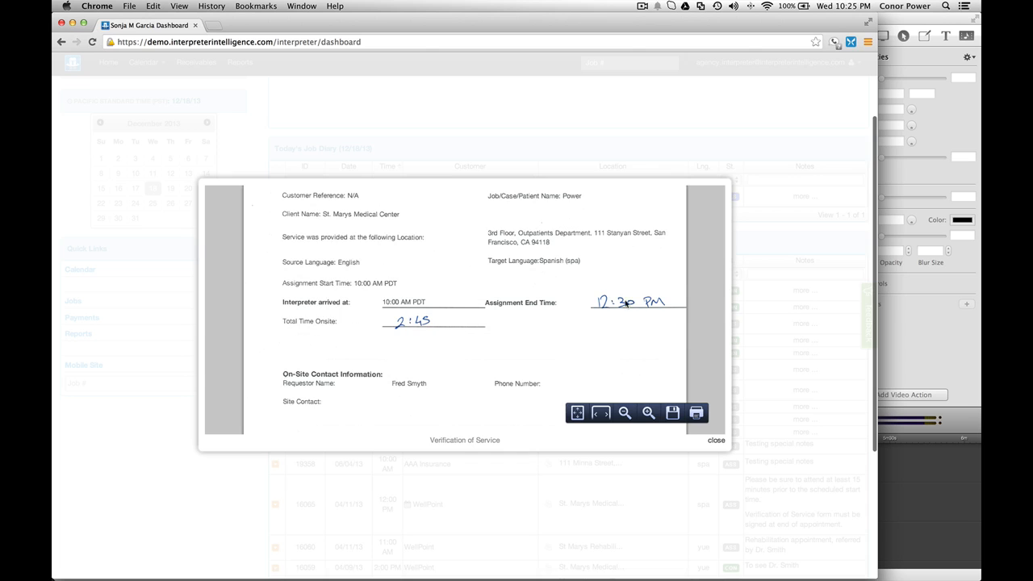
scroll(586, 319, down, 3)
scroll(584, 320, down, 2)
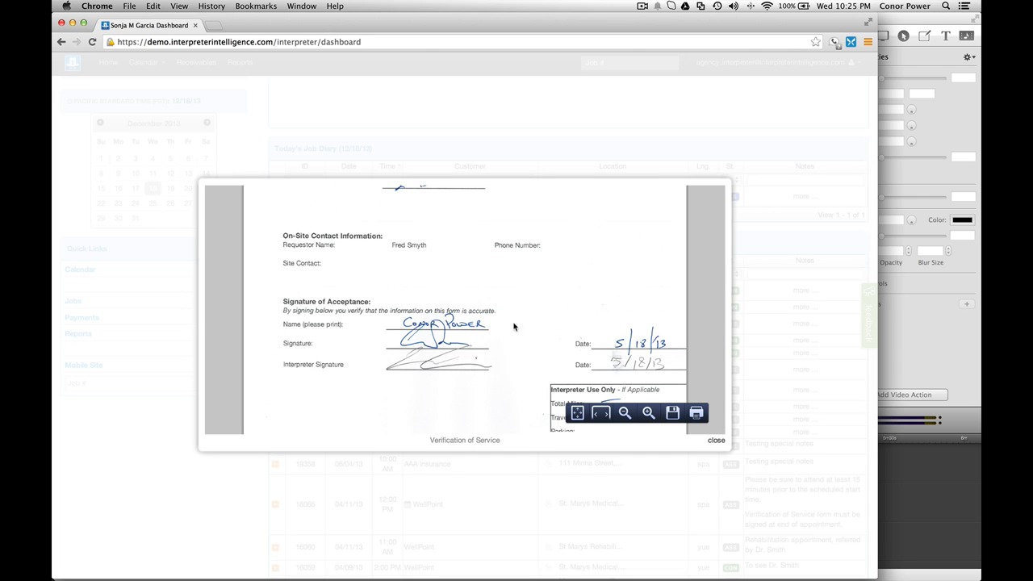
click(716, 440)
scroll(268, 234, up, 3)
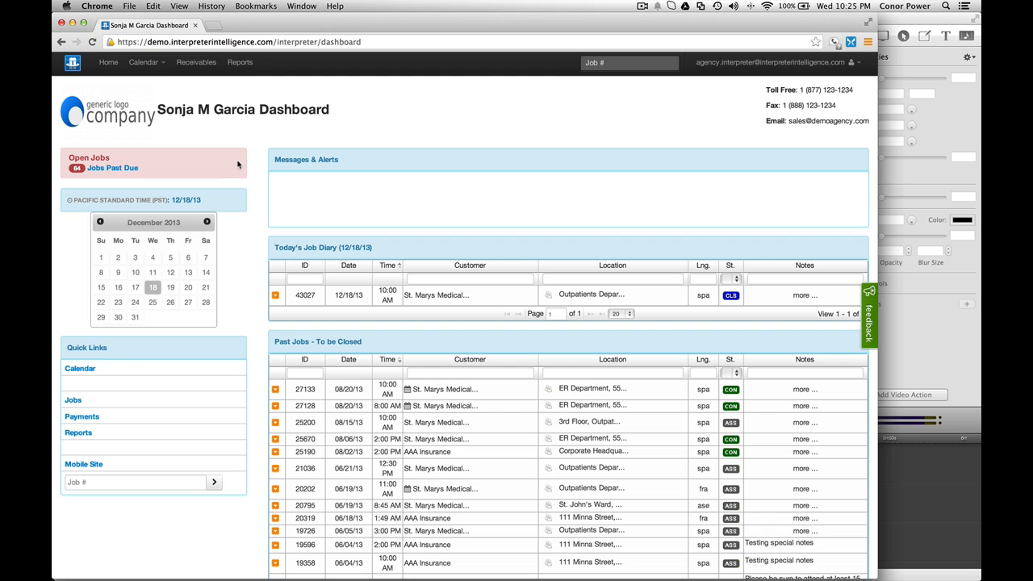
Step: Reload the dashboard and check Past Jobs now starts at 27128, with 27133 gone and 63 past due
key(super+r)
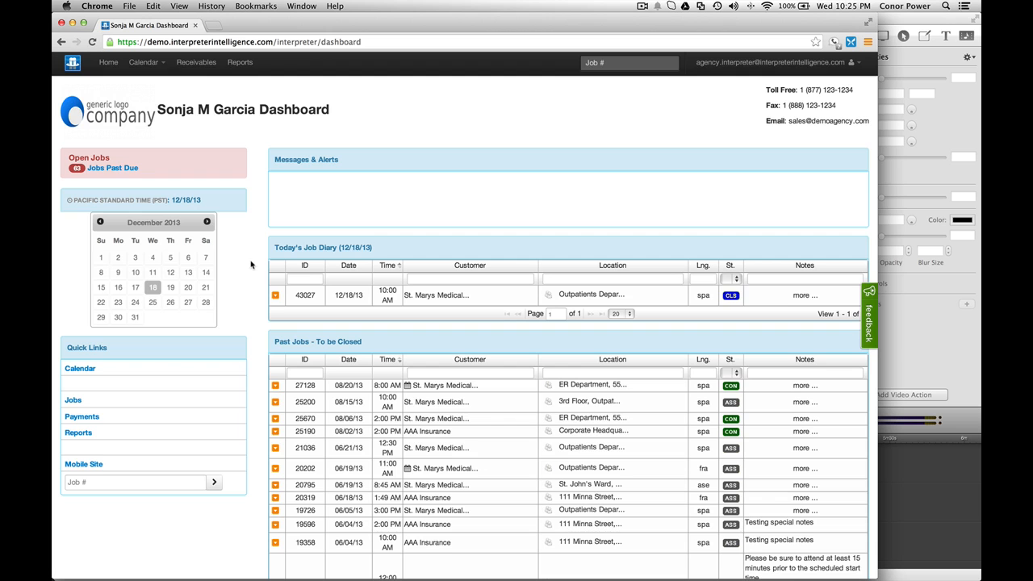
scroll(251, 265, down, 1)
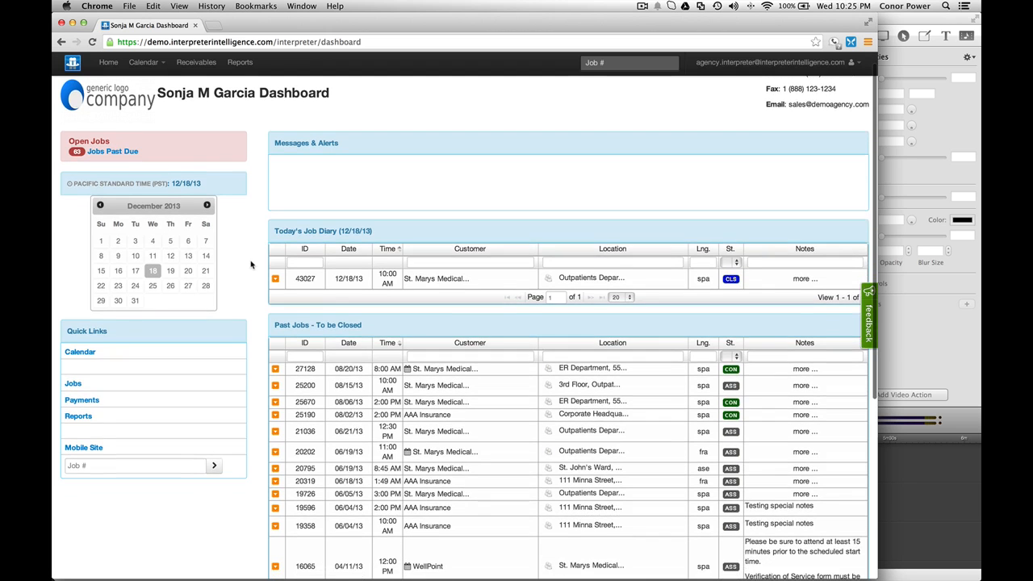
scroll(251, 265, up, 1)
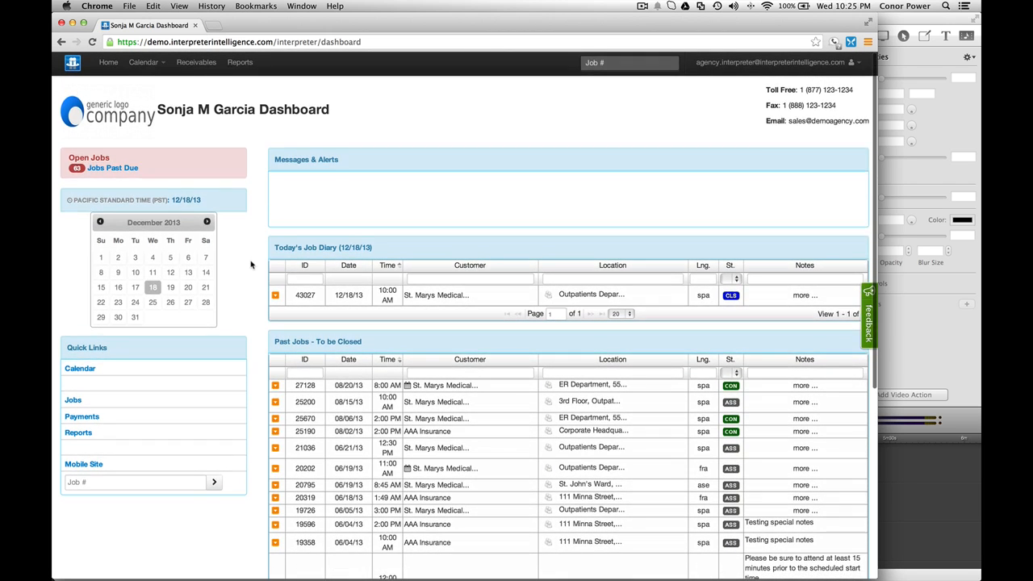